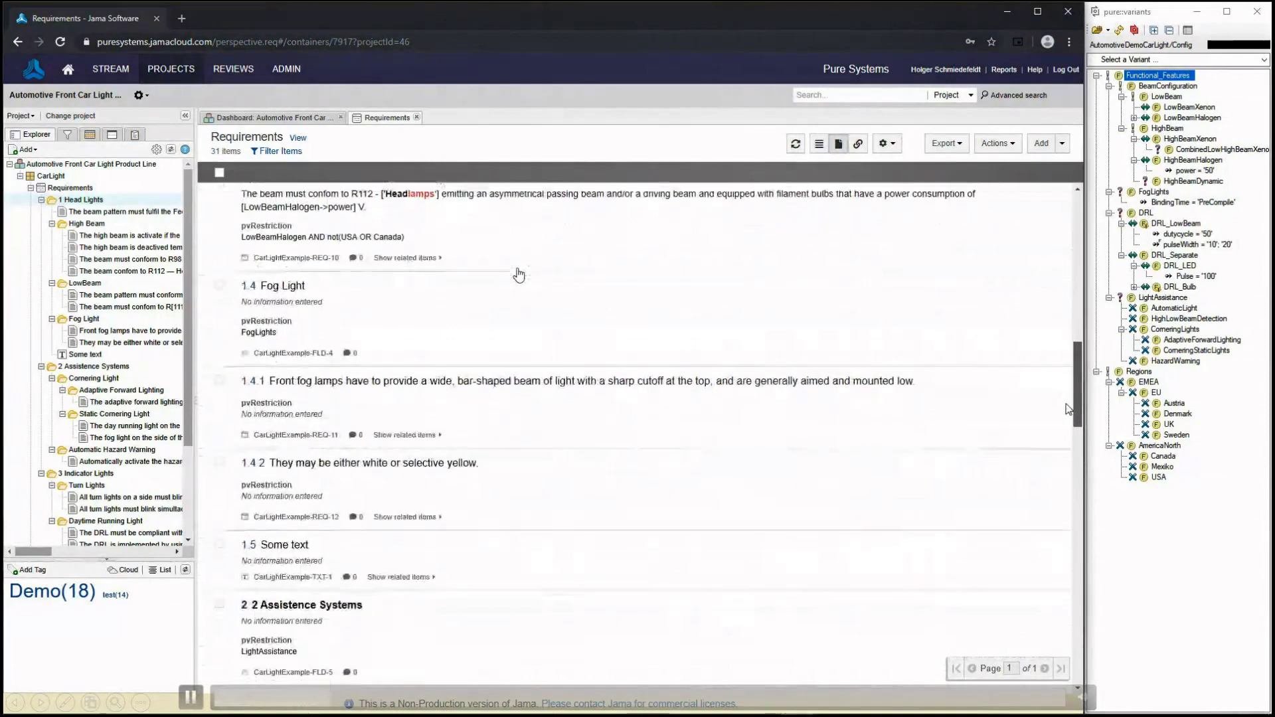
scroll(406, 365, down, 7)
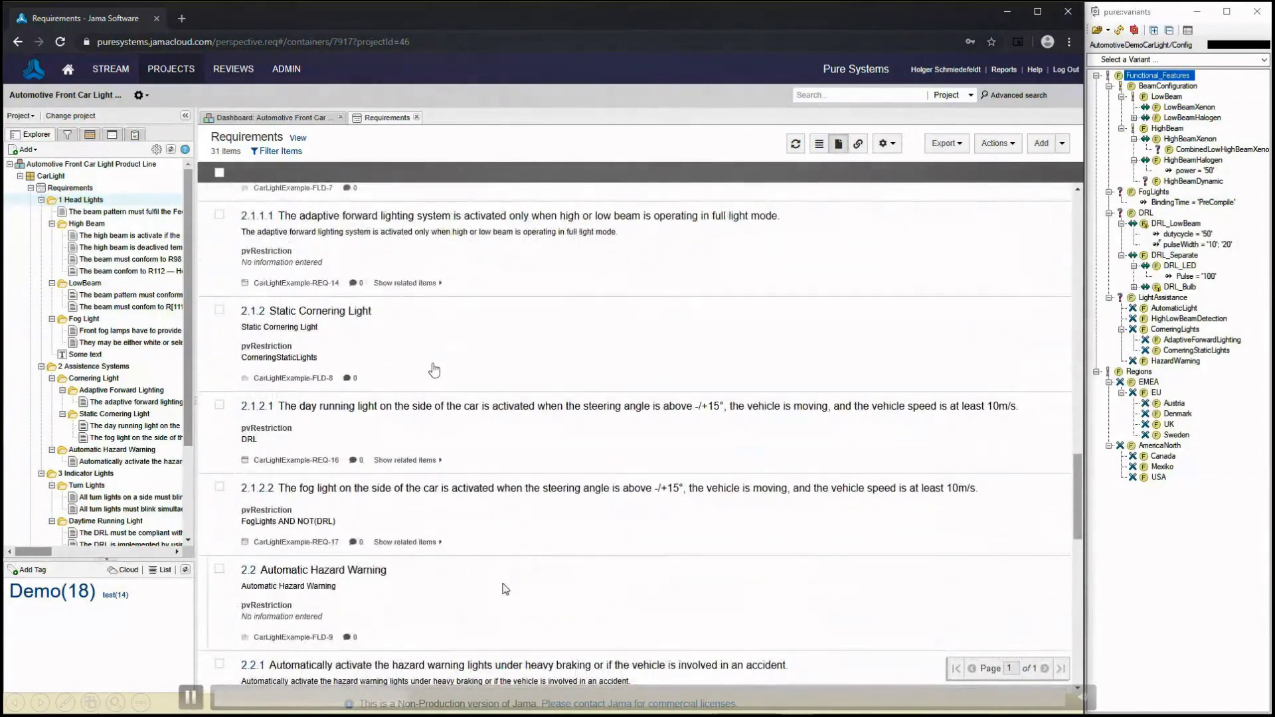
Scroll the requirements list down to section 2.2 Automatic Hazard Warning
key(space)
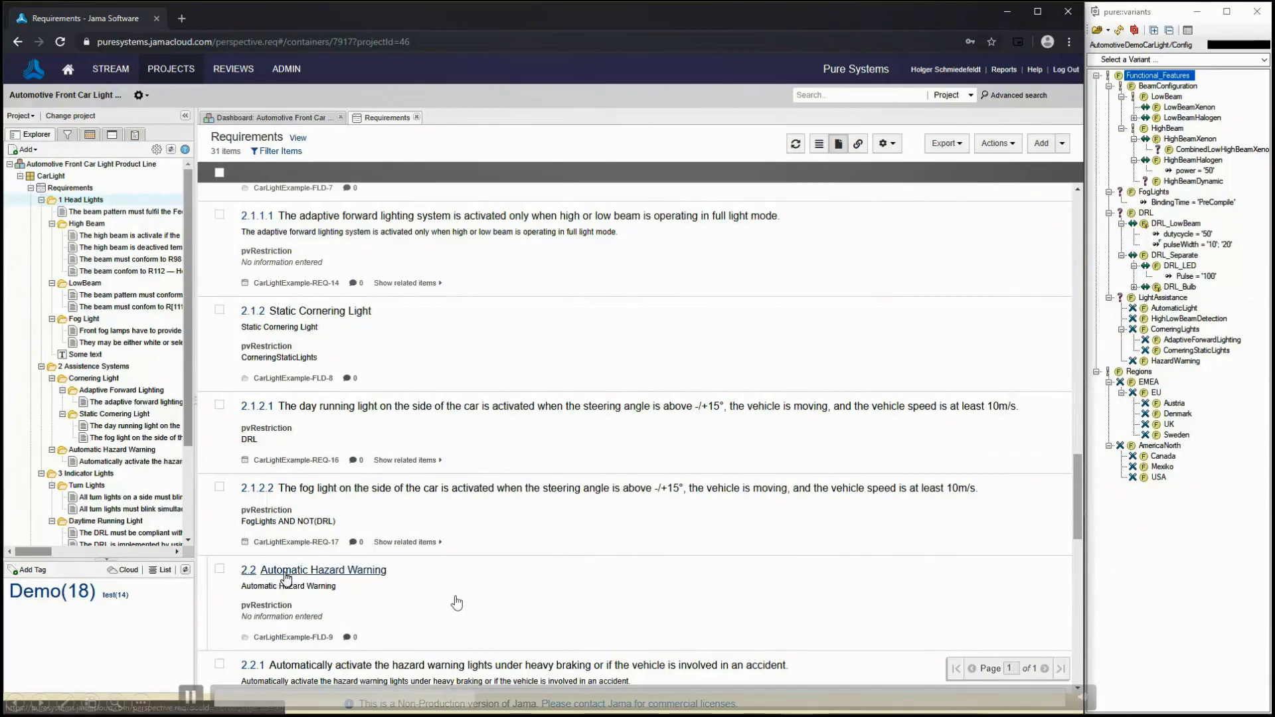
Open section 2.2 Automatic Hazard Warning and put requirement CarLightExample-REQ-19 into edit mode
click(339, 583)
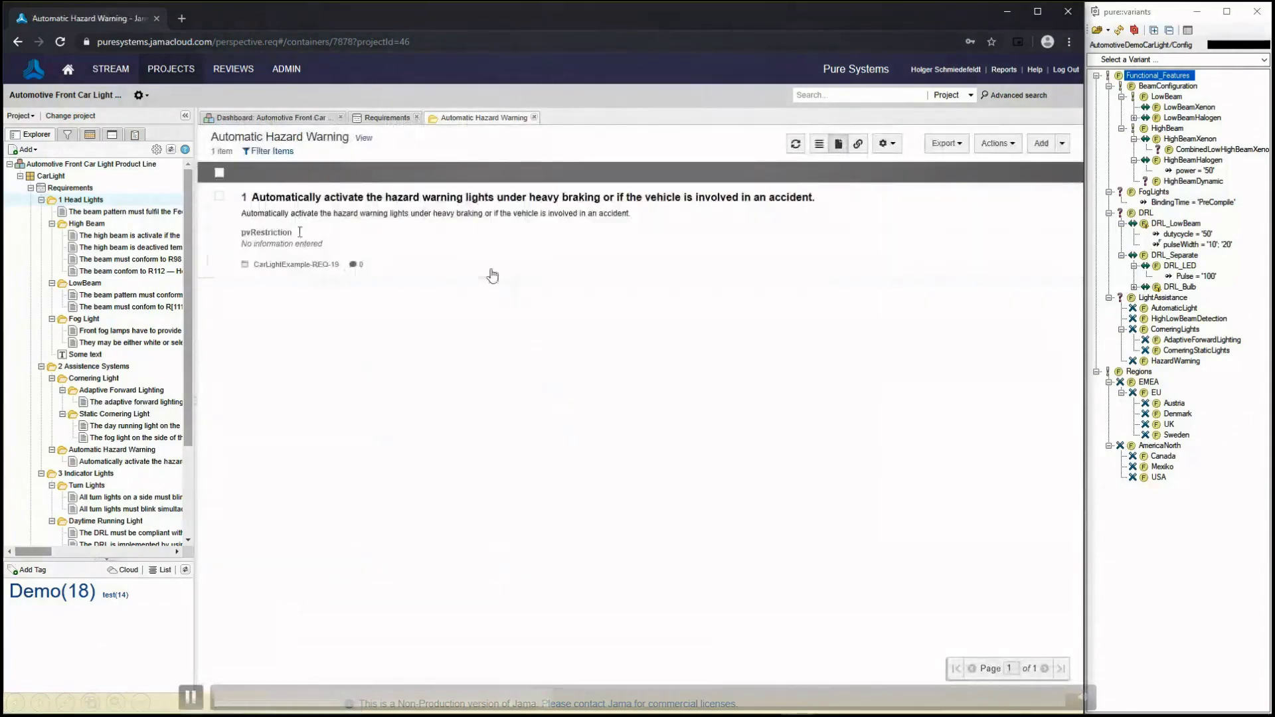
click(301, 199)
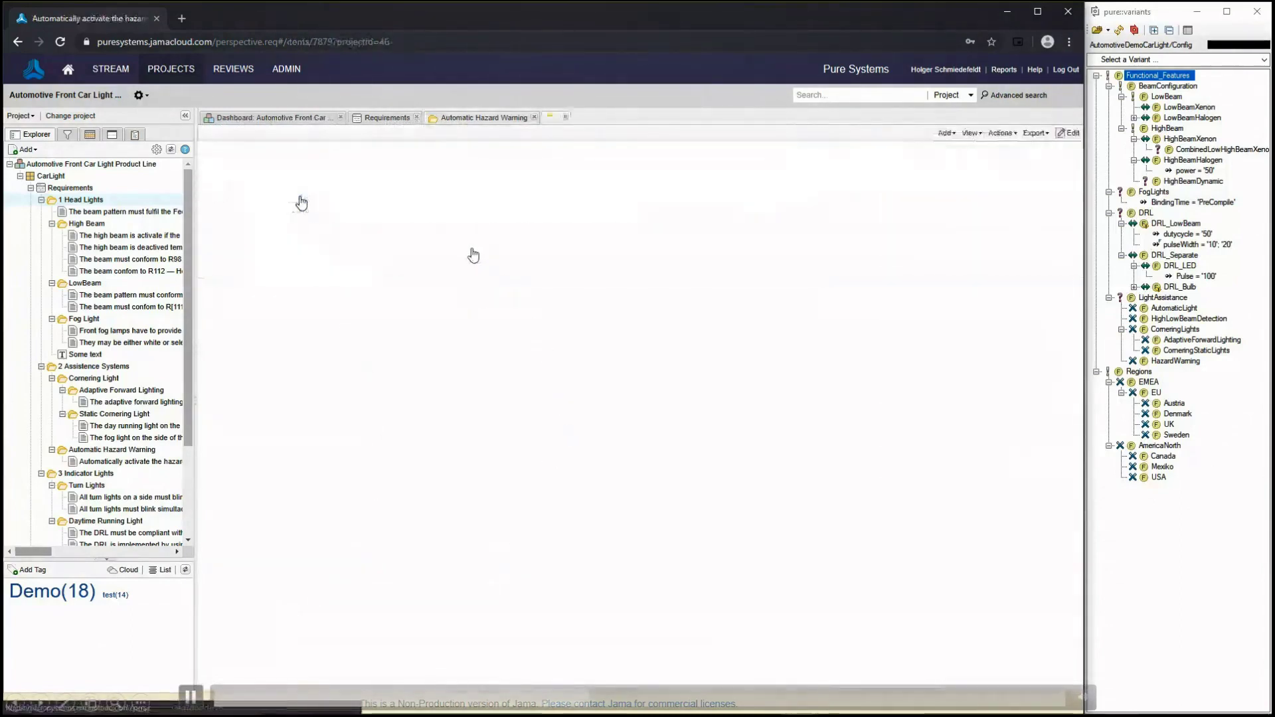
mouse_move(284, 392)
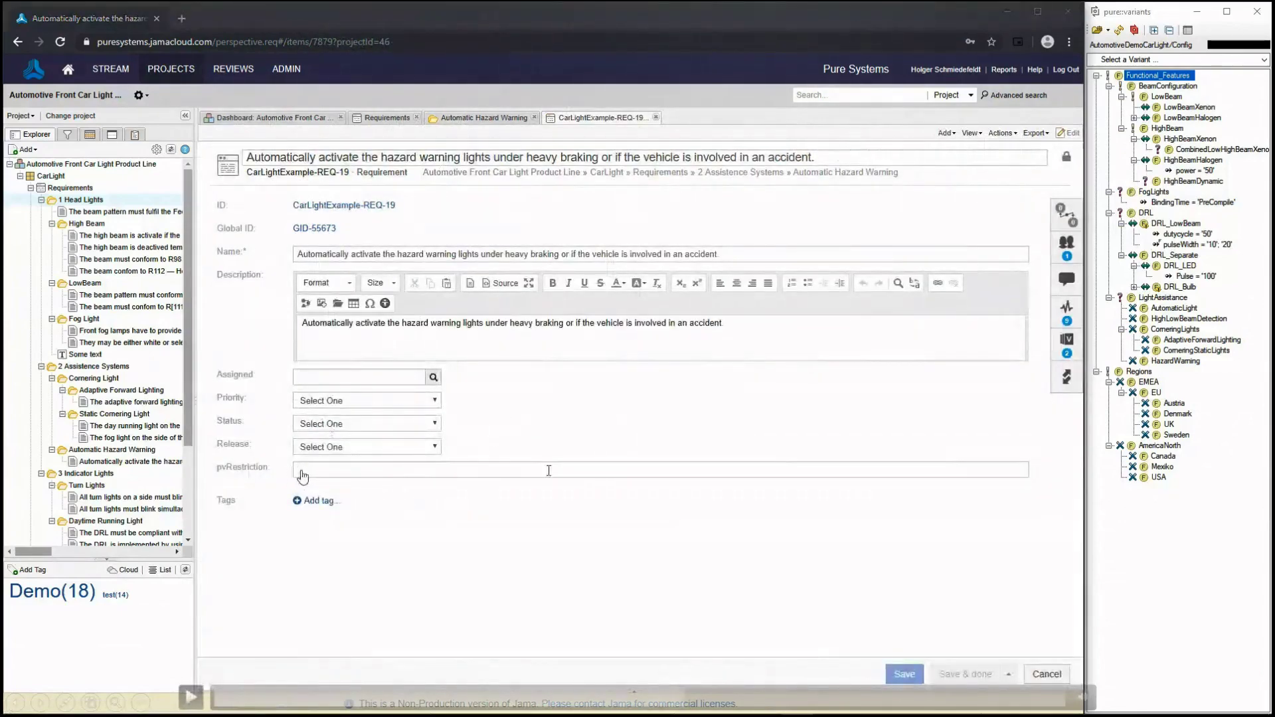
Enter HazardWarning as REQ-19's pvRestriction via autocomplete and confirm it
click(549, 470)
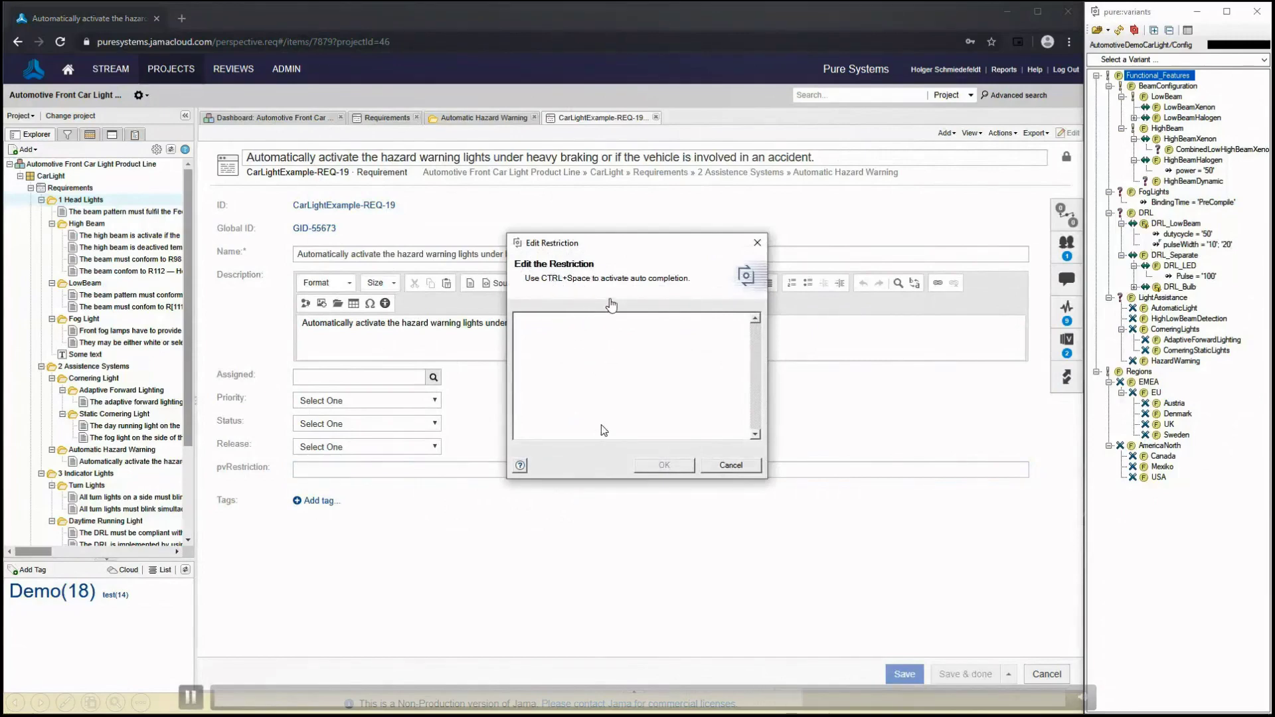
key(ctrl+space)
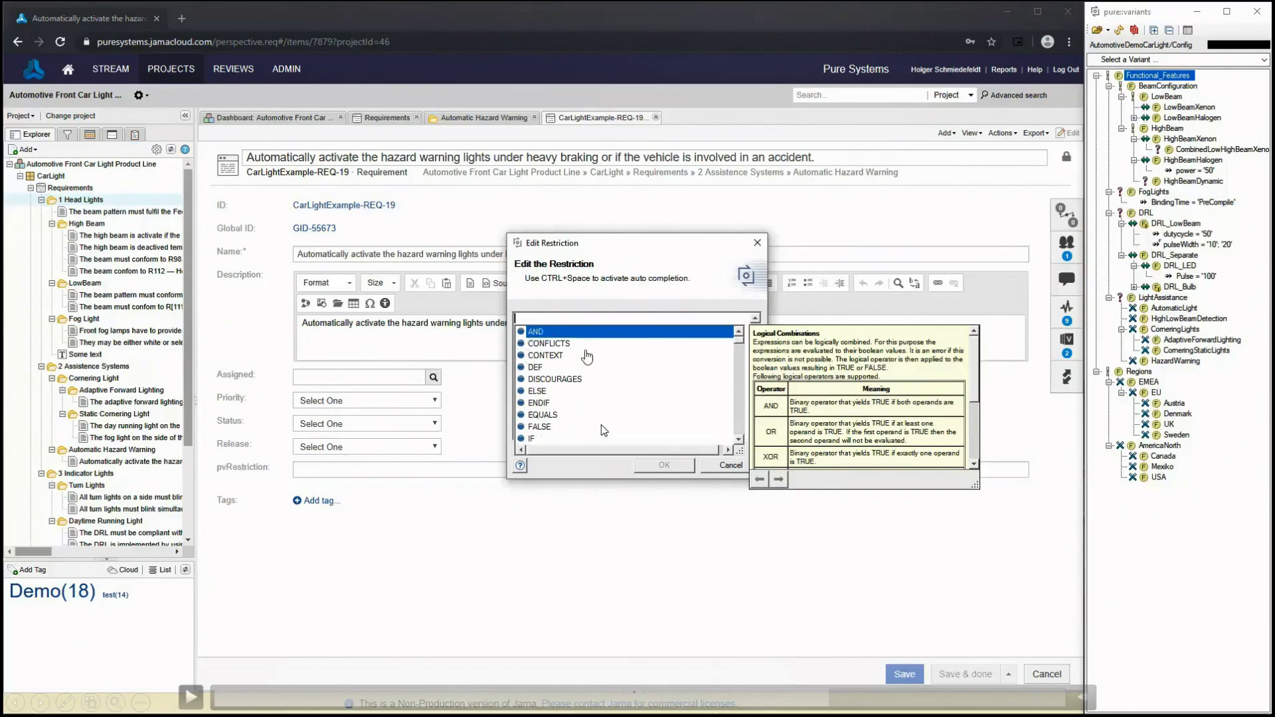
text(H)
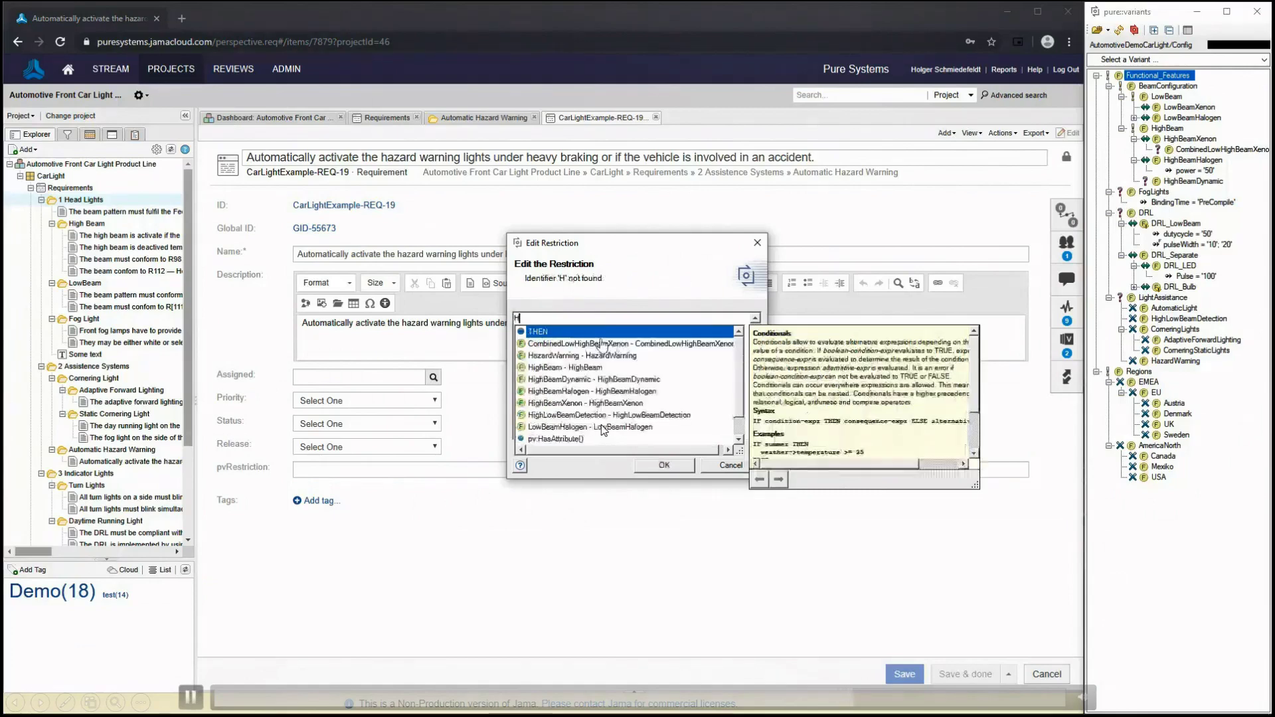
text(a)
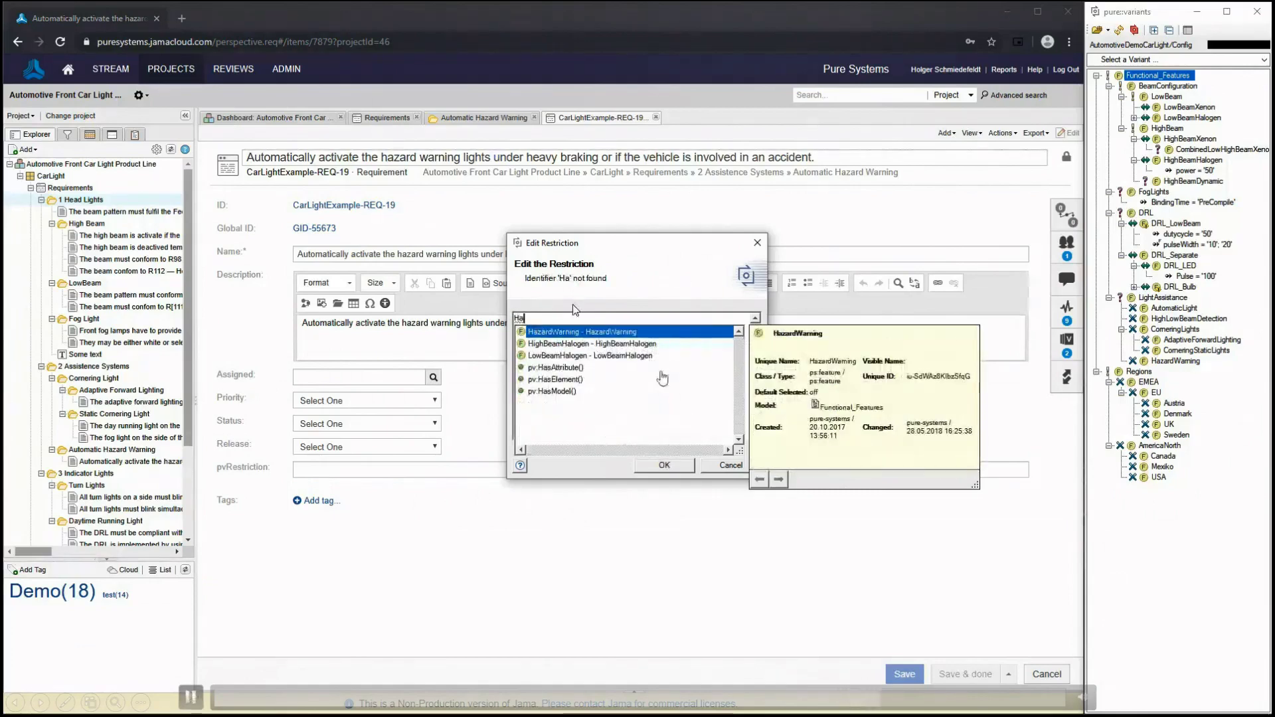
key(Return)
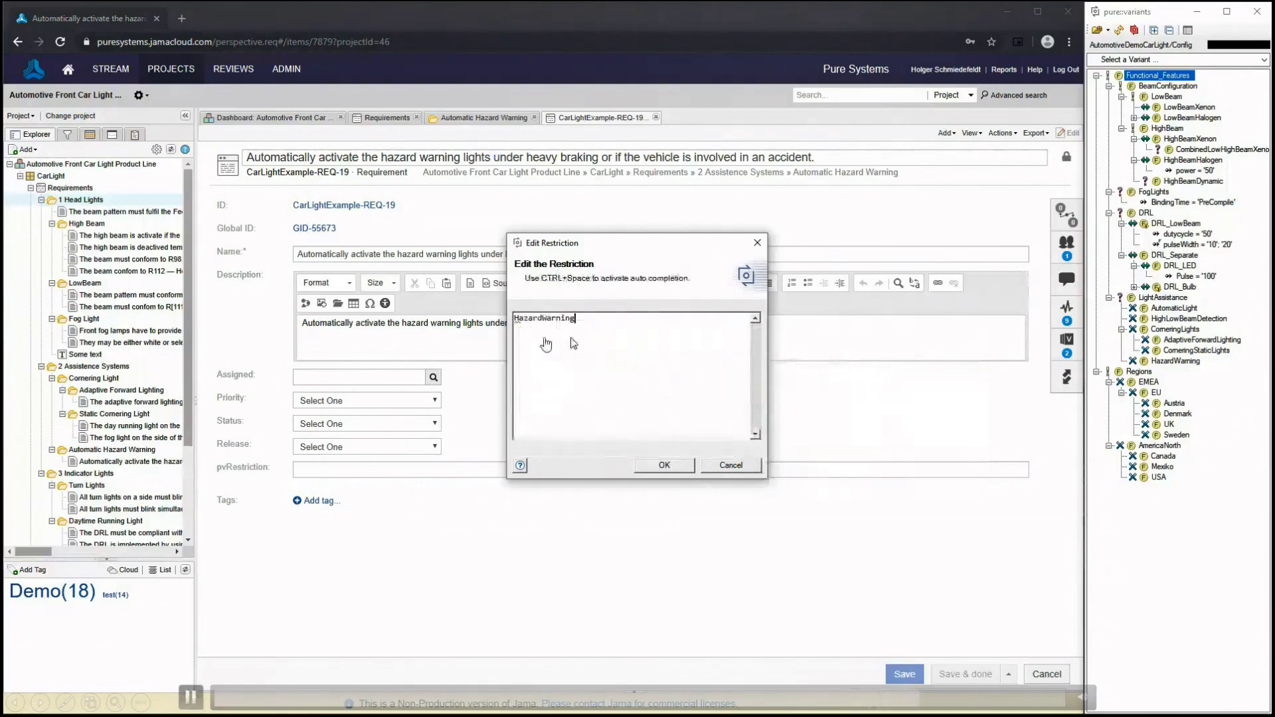
click(662, 466)
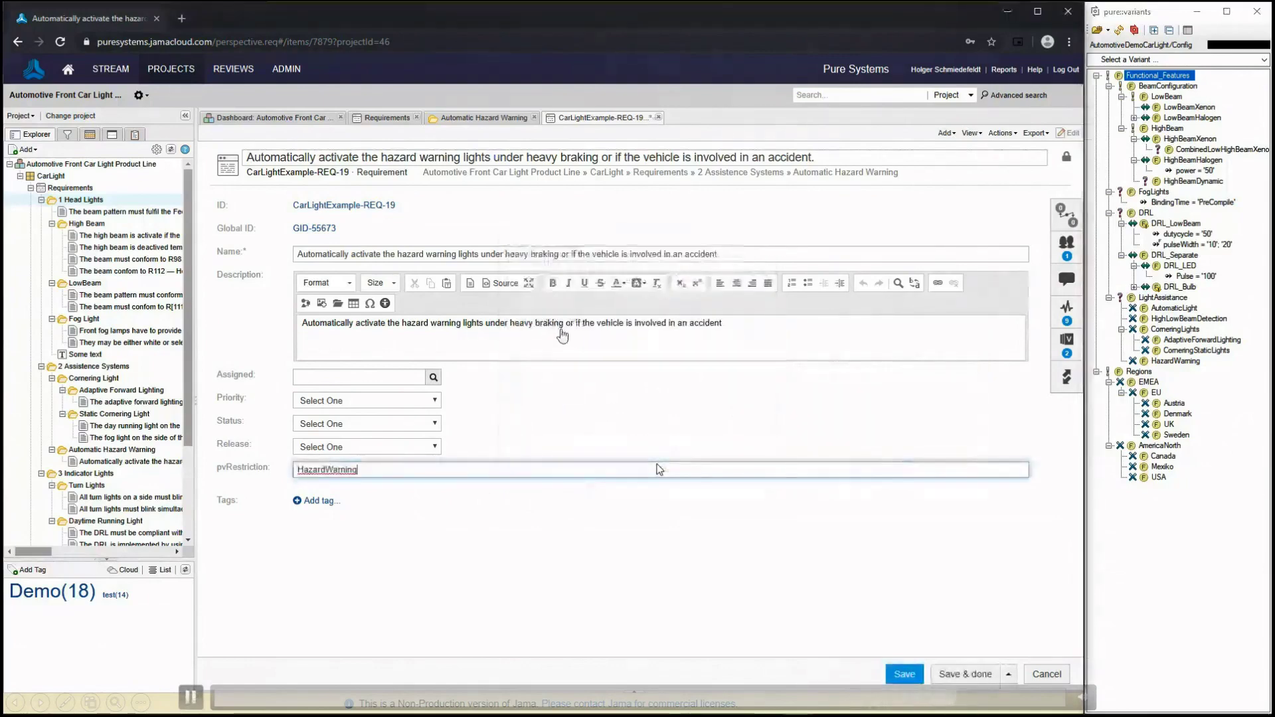
Save REQ-19 with its HazardWarning restriction and finish editing
click(910, 676)
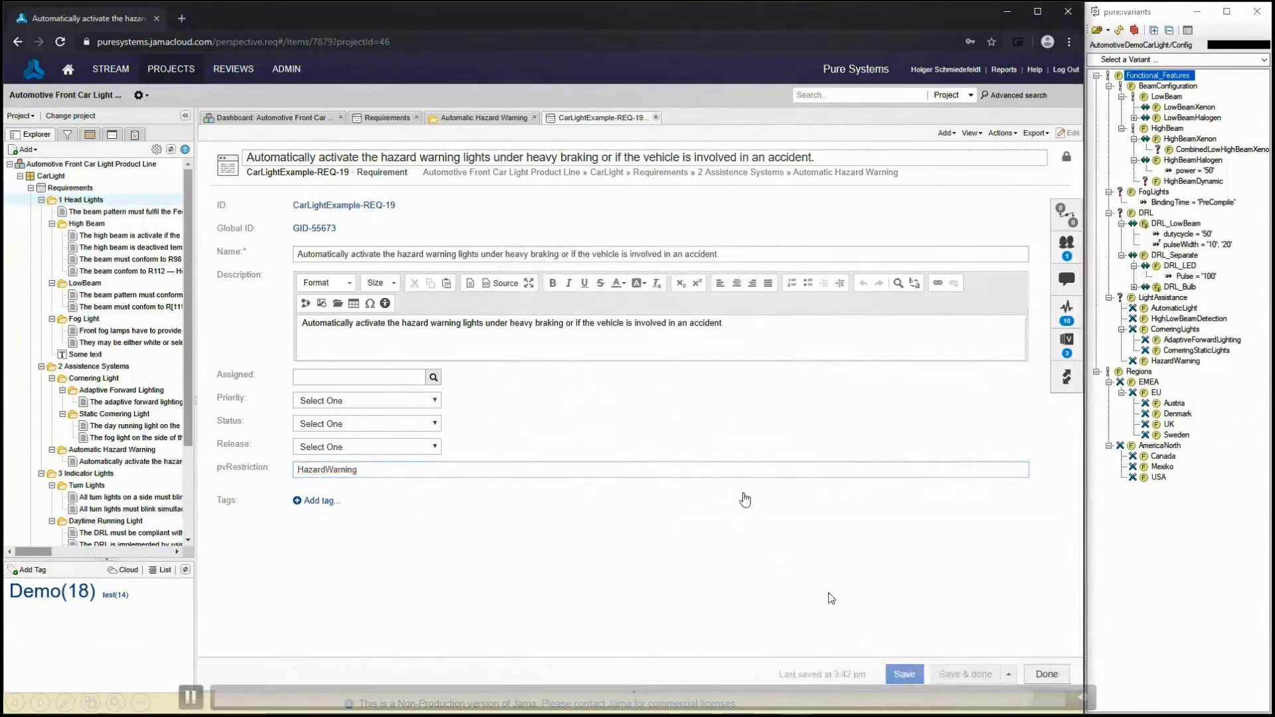
click(1045, 674)
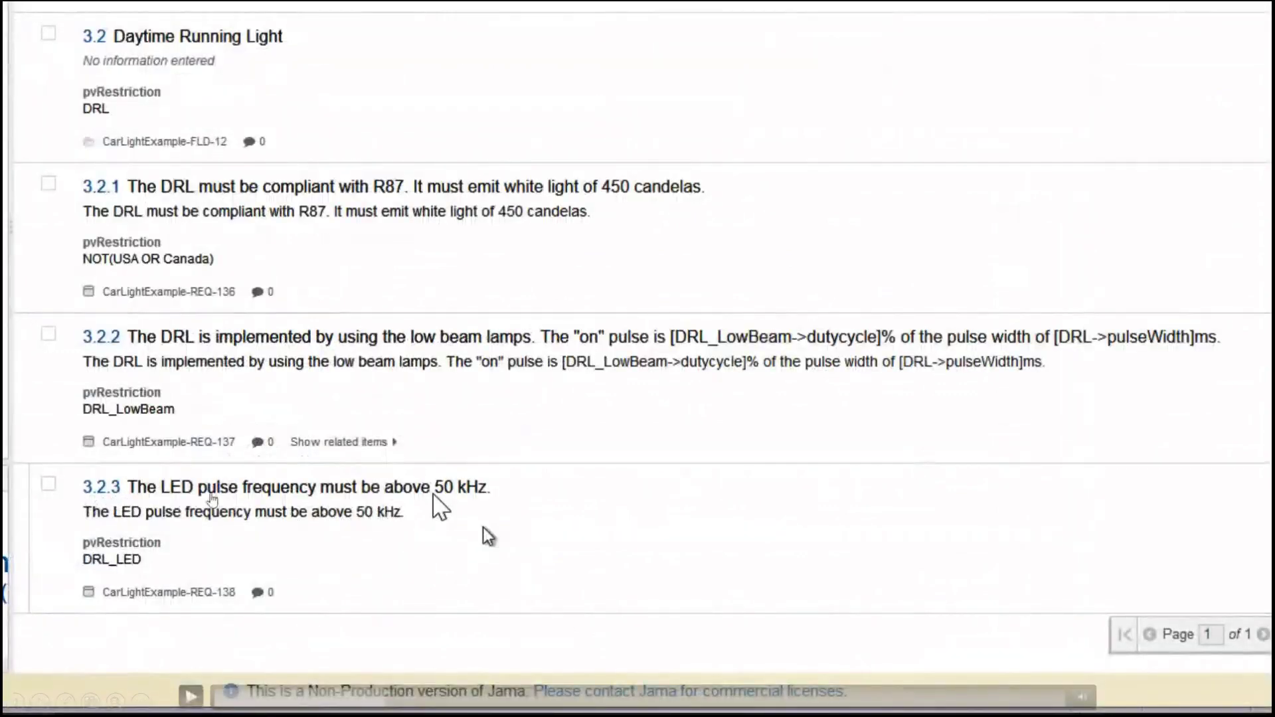
Open requirement 3.2.3 (REQ-138) for editing and delete the fixed 50 from its description
click(484, 508)
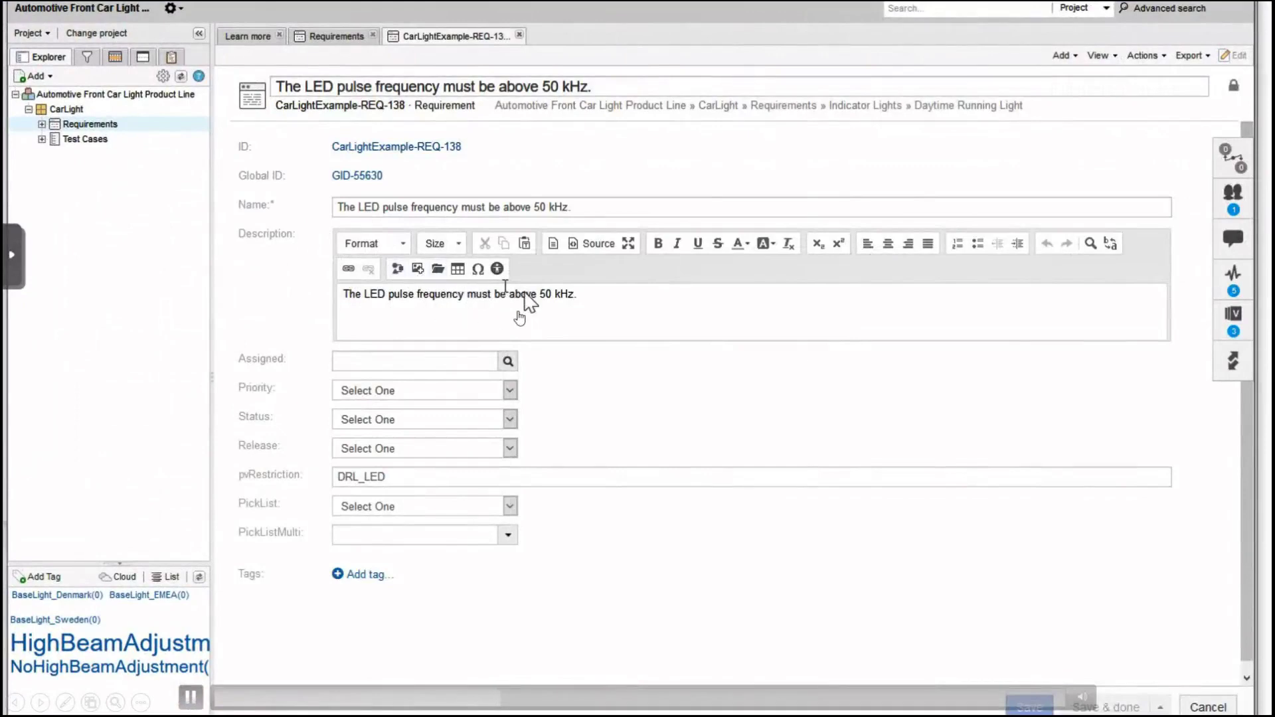
click(581, 321)
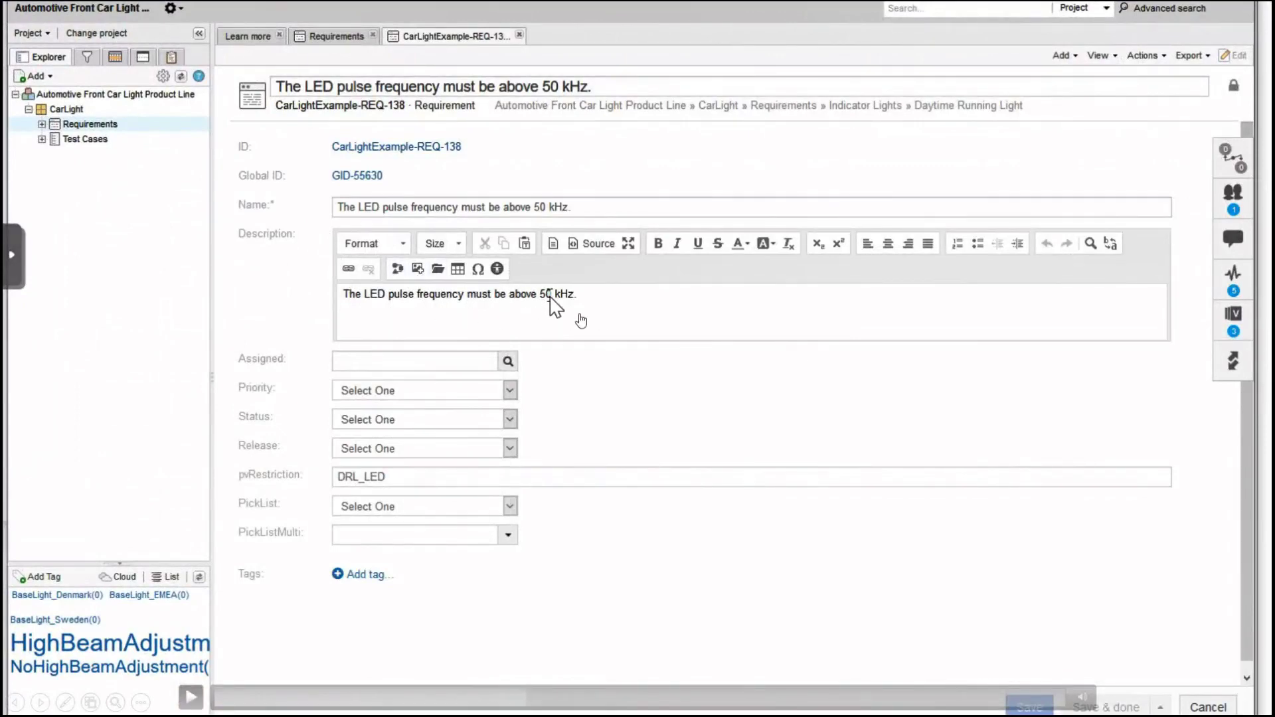
click(593, 313)
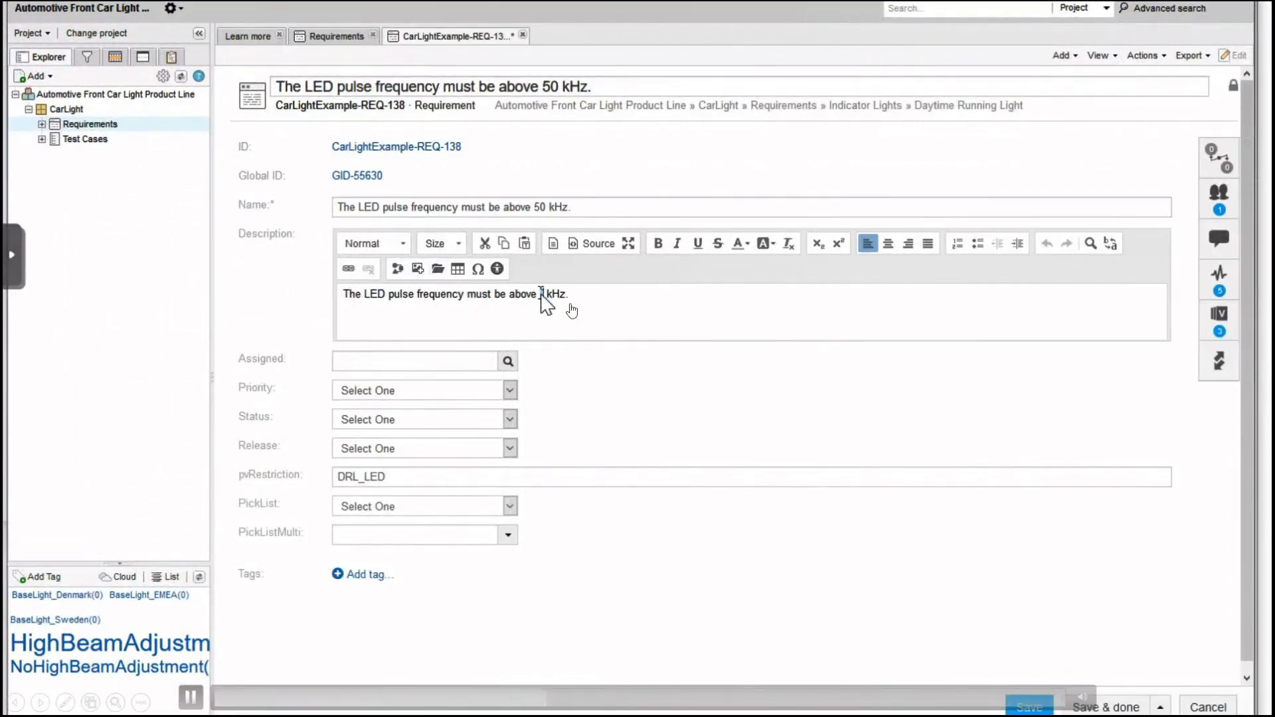
click(611, 314)
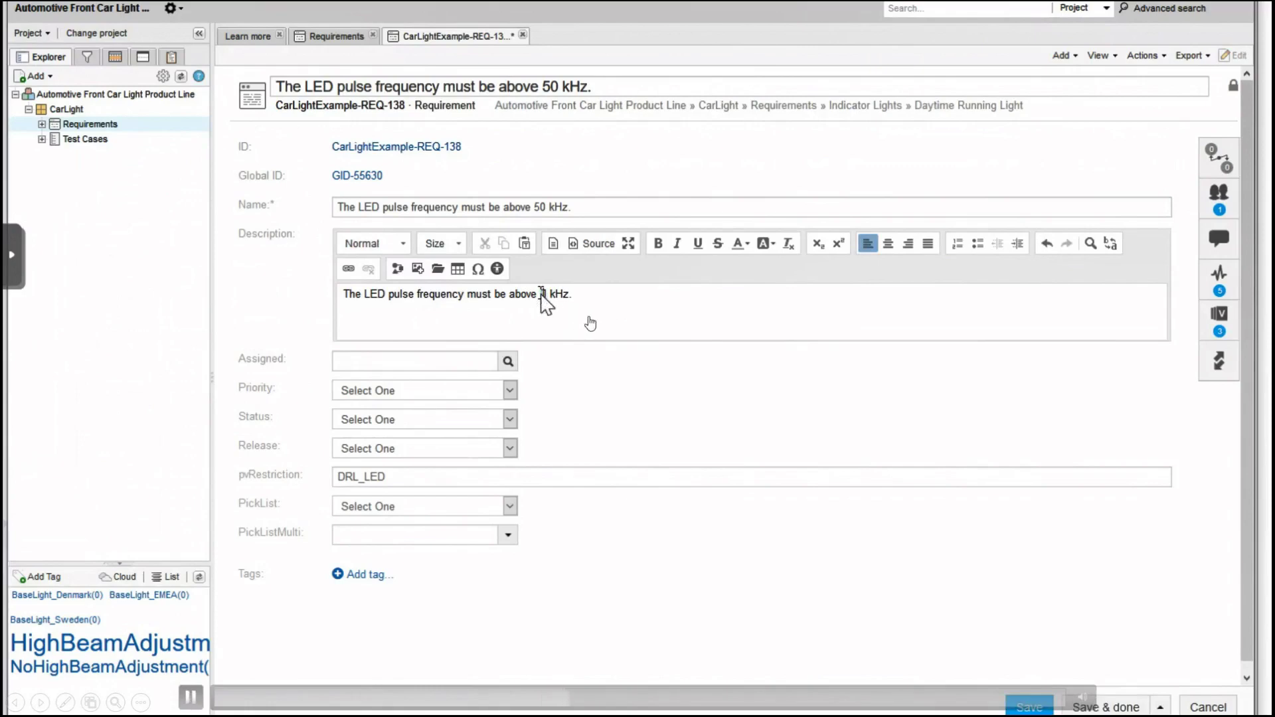
click(546, 304)
Insert the [DRL_LED->Pulse] attribute reference before 'kHz' in REQ-138's description
click(546, 304)
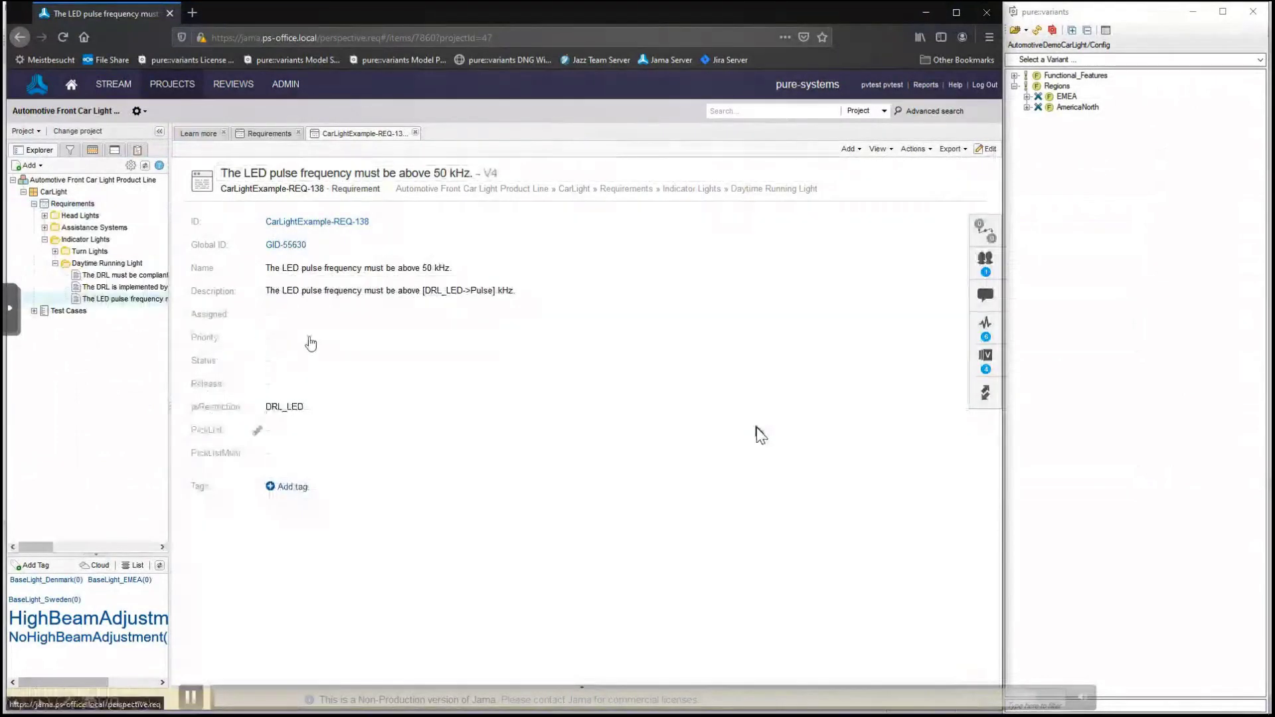
key(space)
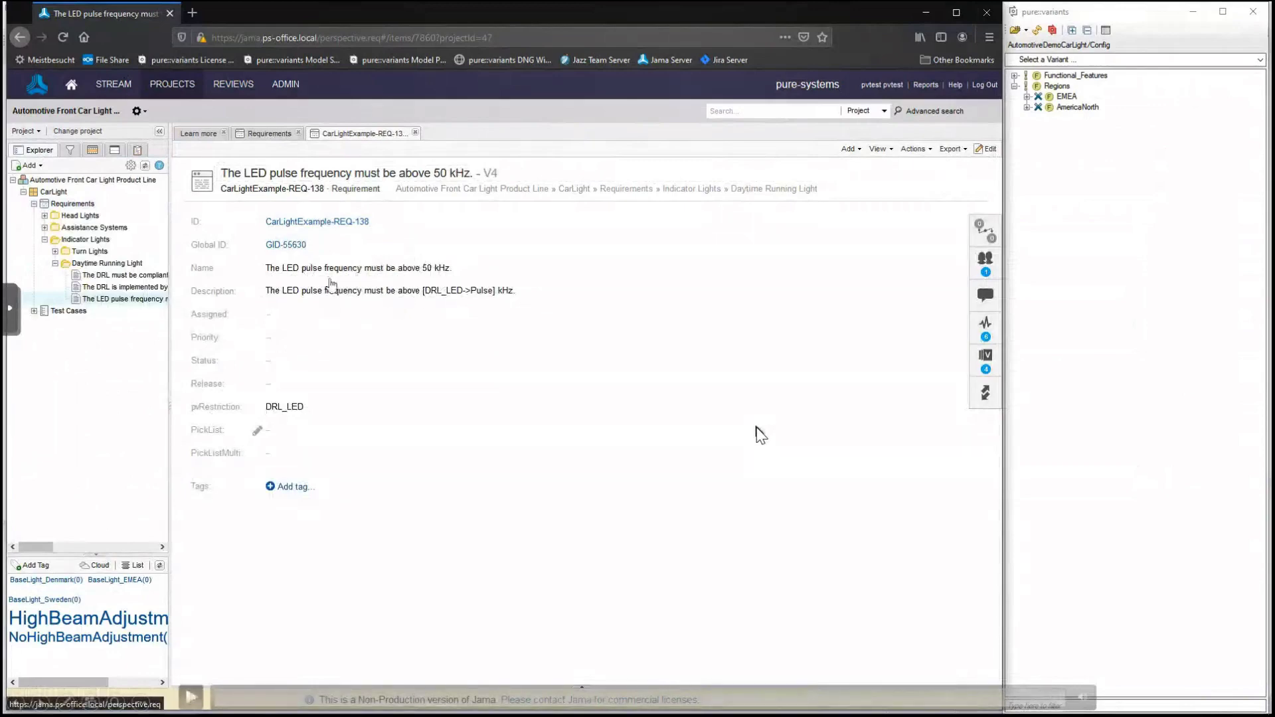
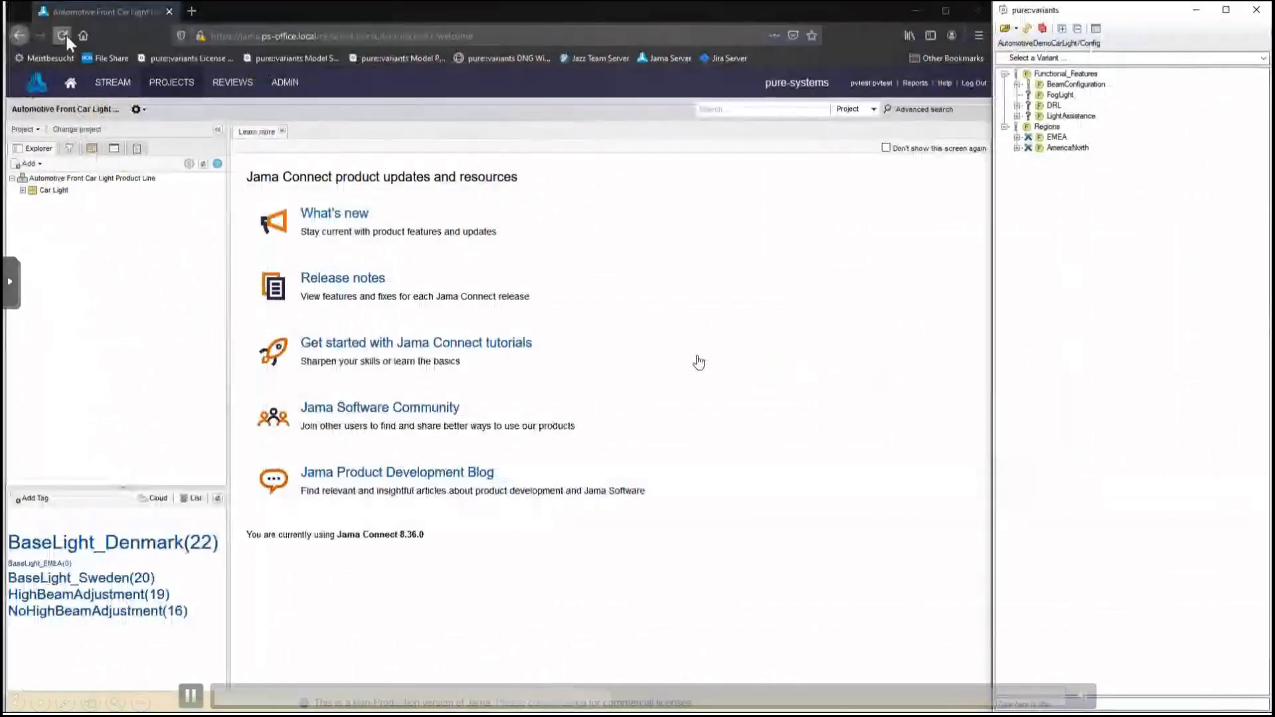
Reload Jama Connect so the tag cloud shows BaseLight_EMEA with 23 items
click(771, 344)
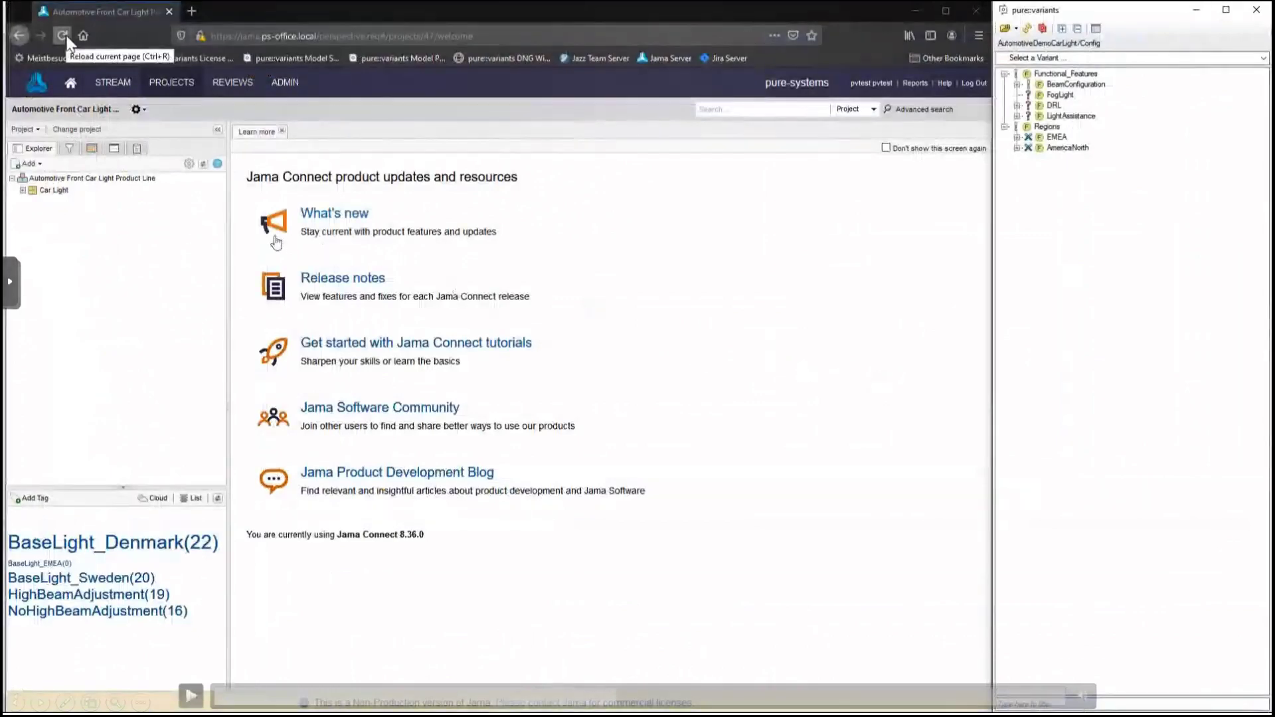
click(451, 236)
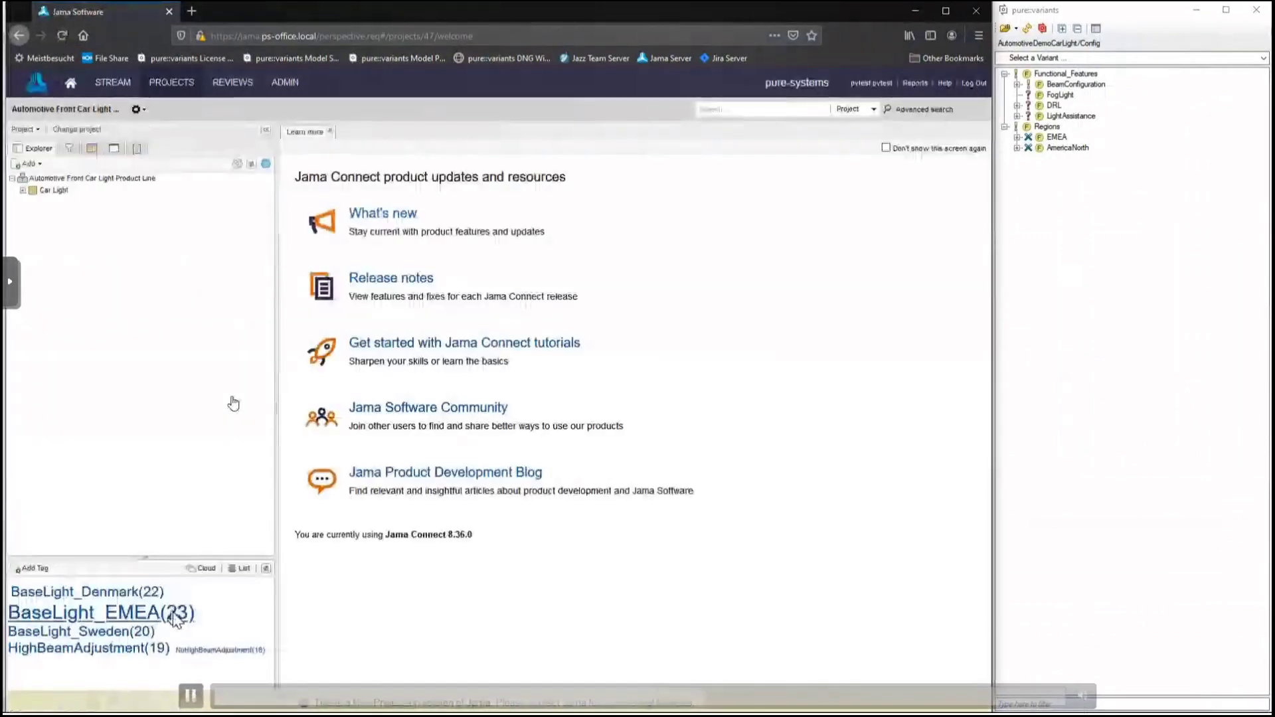
click(238, 380)
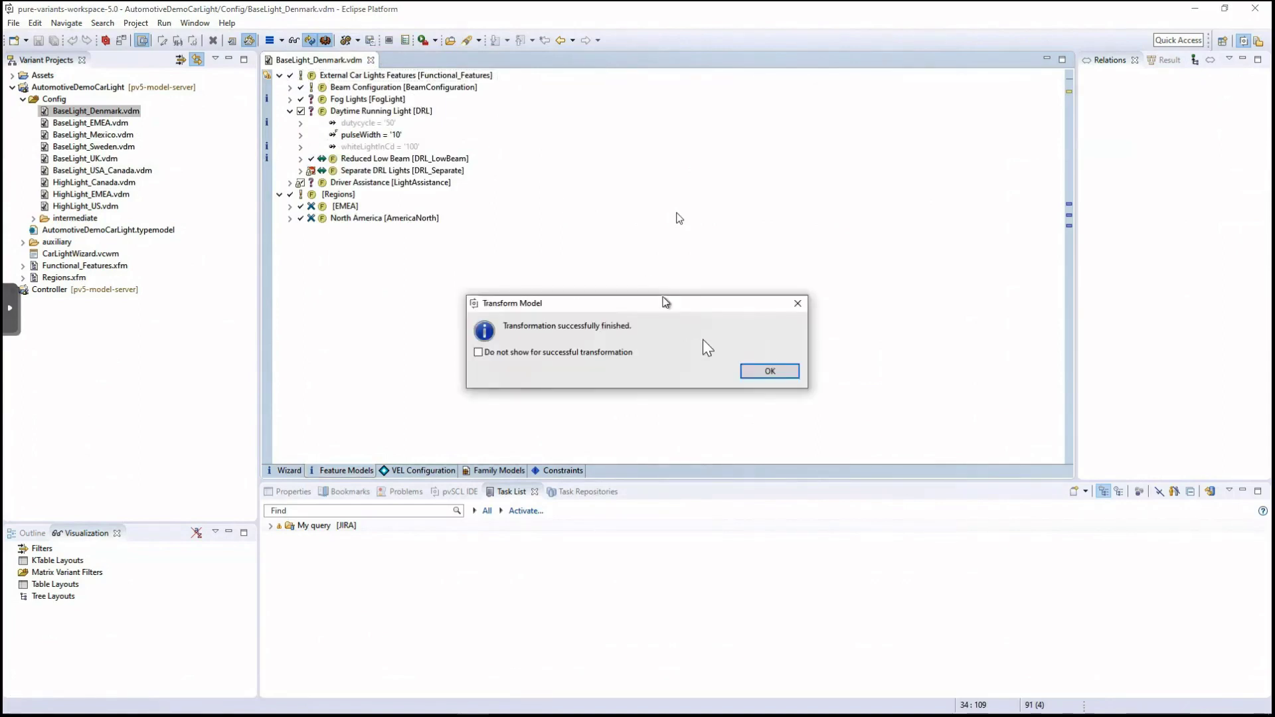
Confirm the successful BaseLight_Denmark Jama transformation in the Transform Model dialog
click(760, 369)
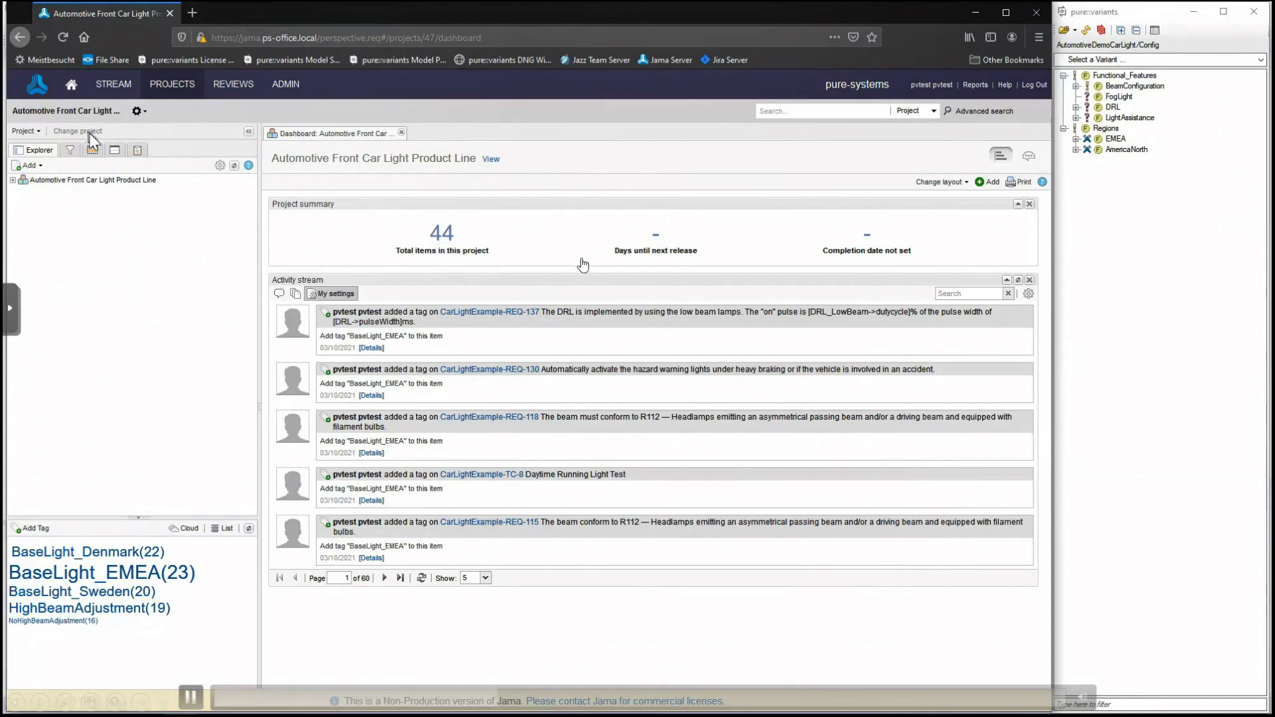
Switch to the Automotive Front Car Light Product Line project under Variants > Copy > BaseLight_Denmark
click(78, 132)
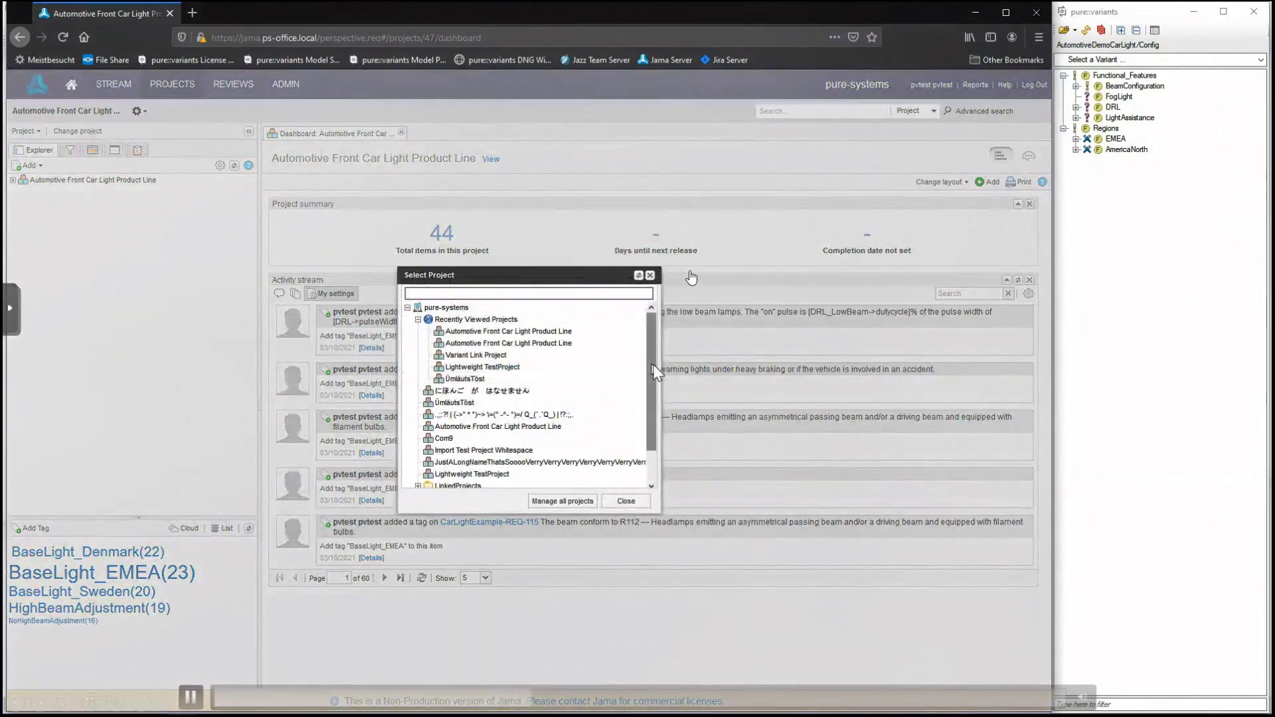
scroll(483, 458, down, 3)
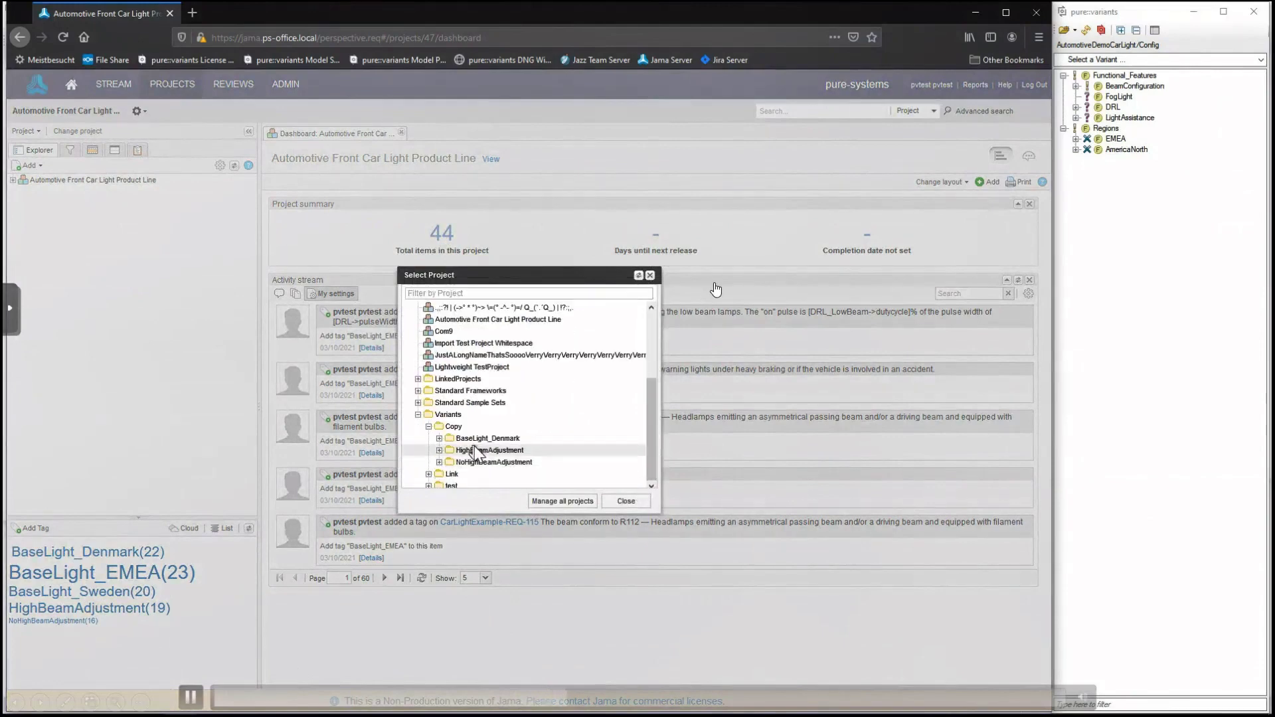
click(439, 439)
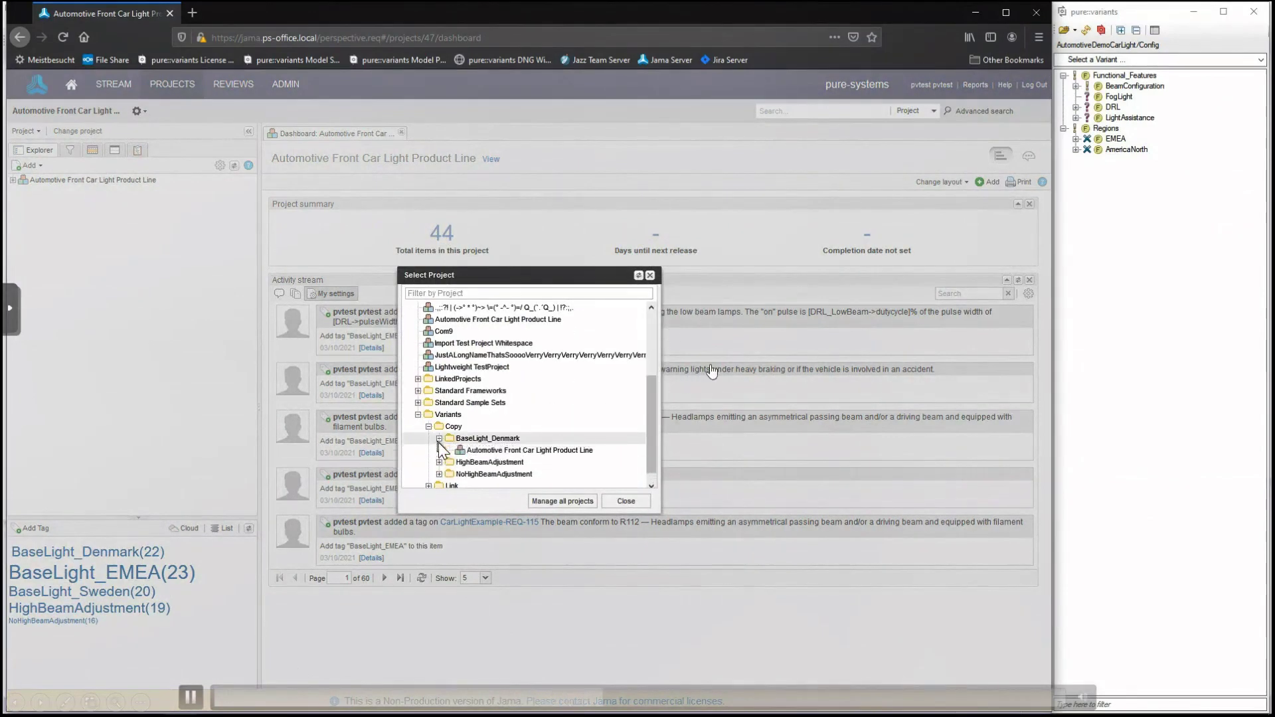
click(508, 450)
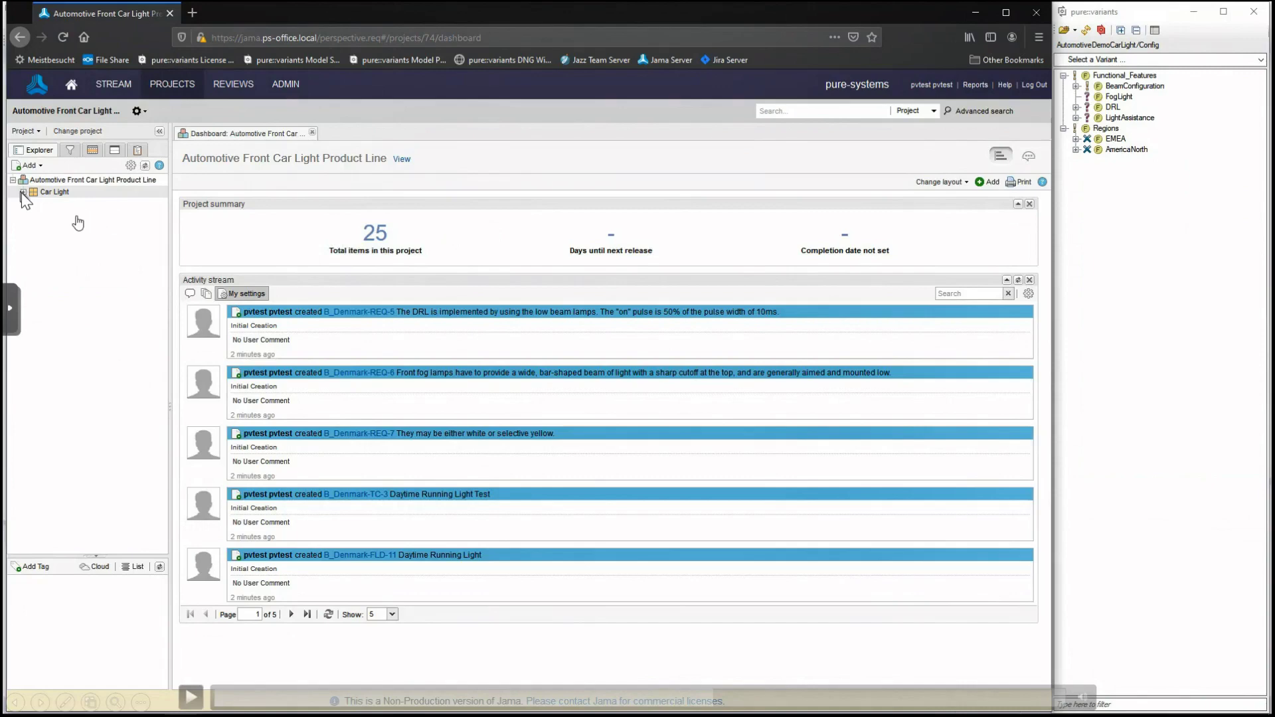
Expand the Car Light folder to reveal its Requirements and Test cases
click(119, 277)
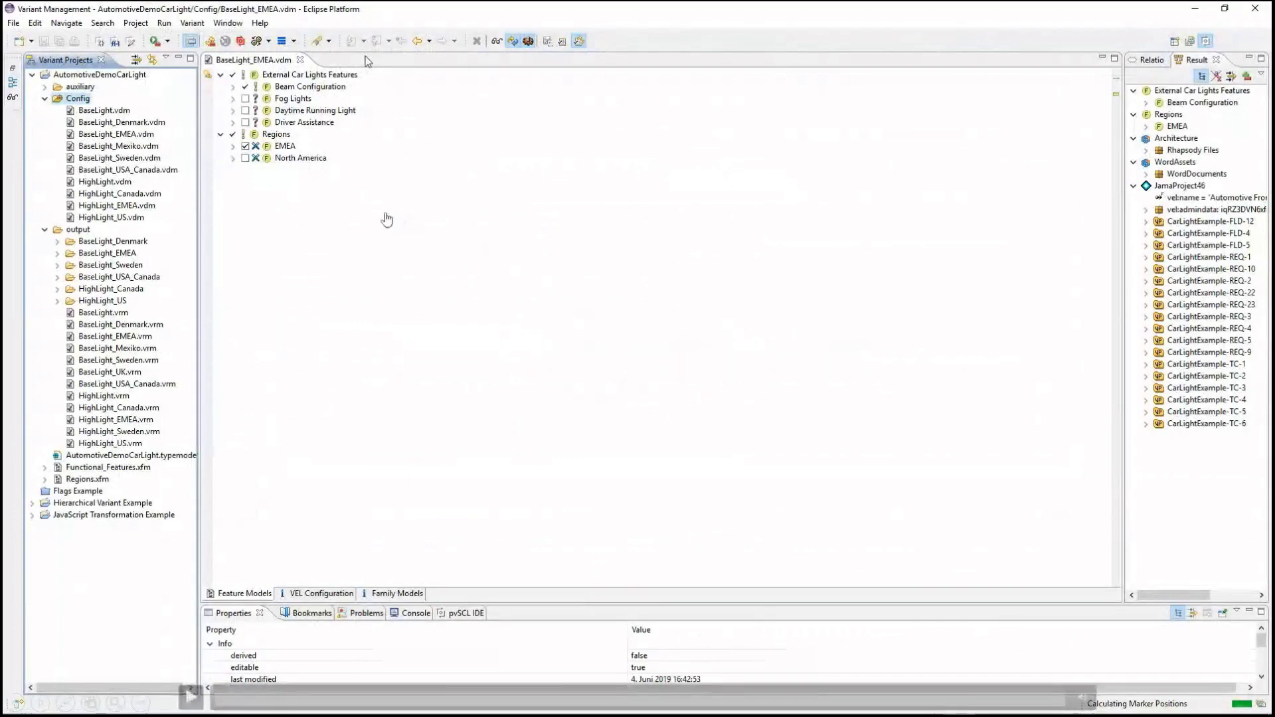
Run the Jama (link) transformation on BaseLight_EMEA, confirm success, and minimize Eclipse
click(269, 41)
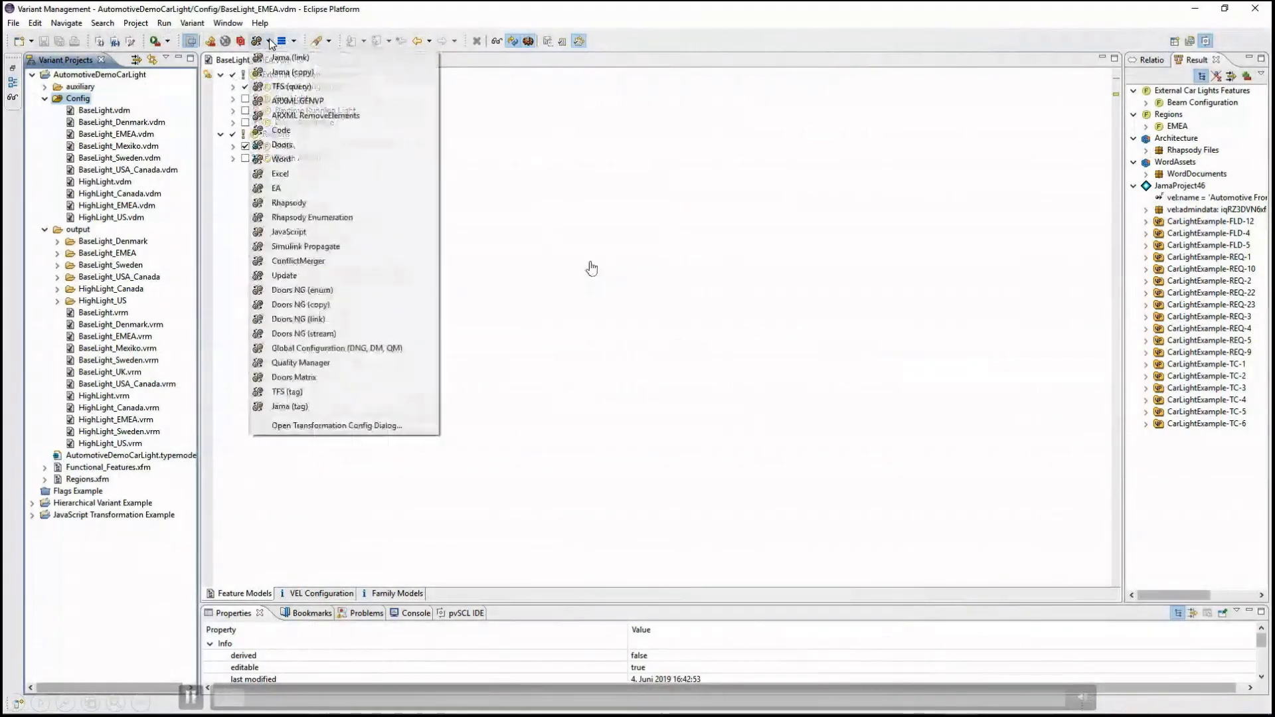
click(342, 62)
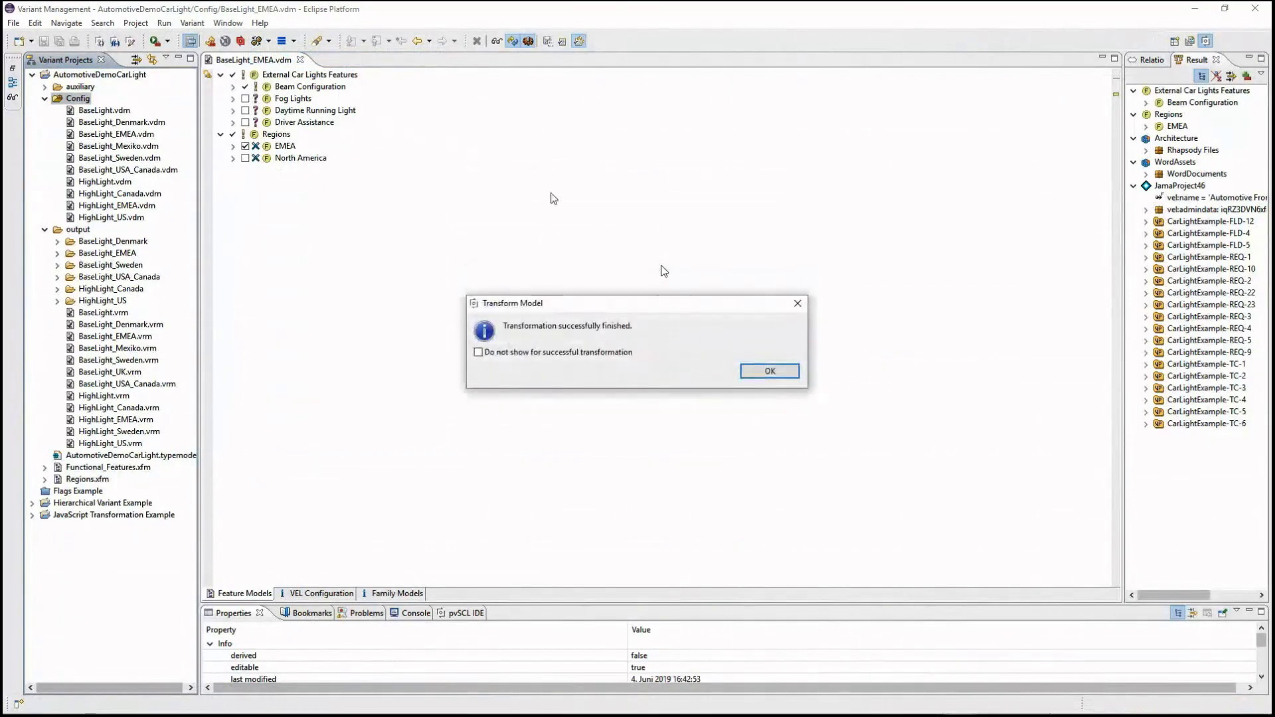
click(770, 372)
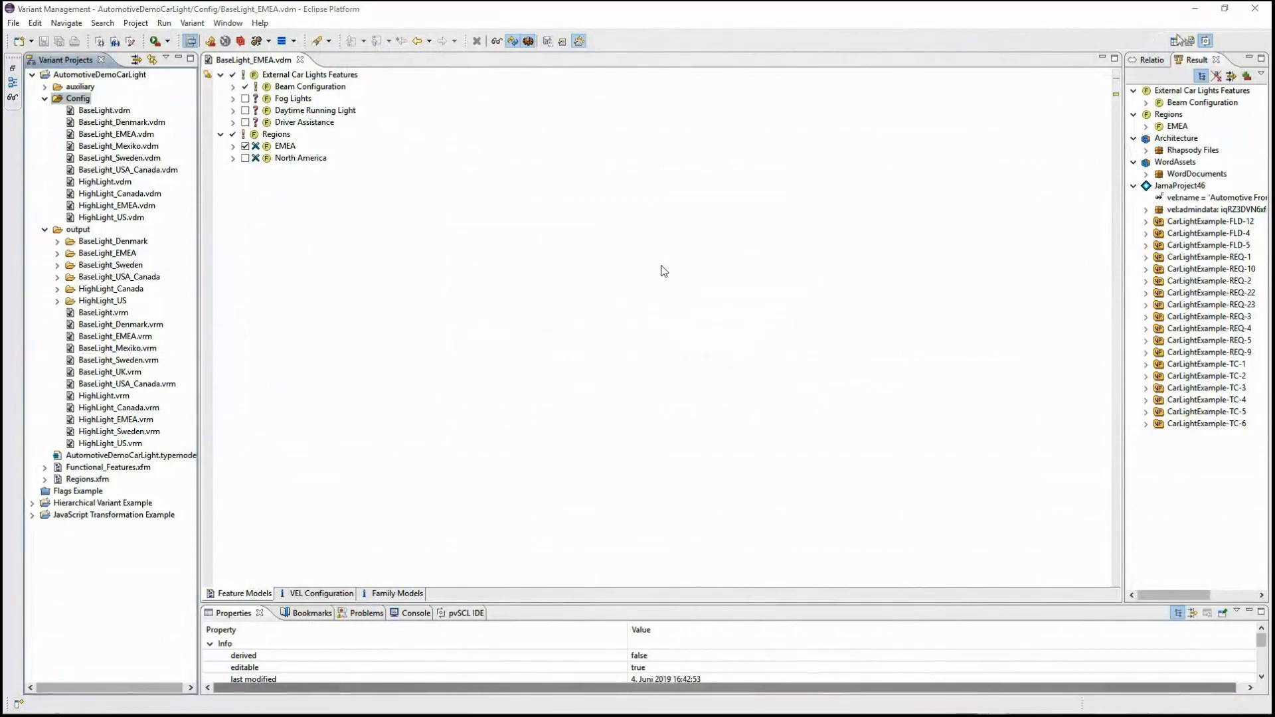
click(1190, 17)
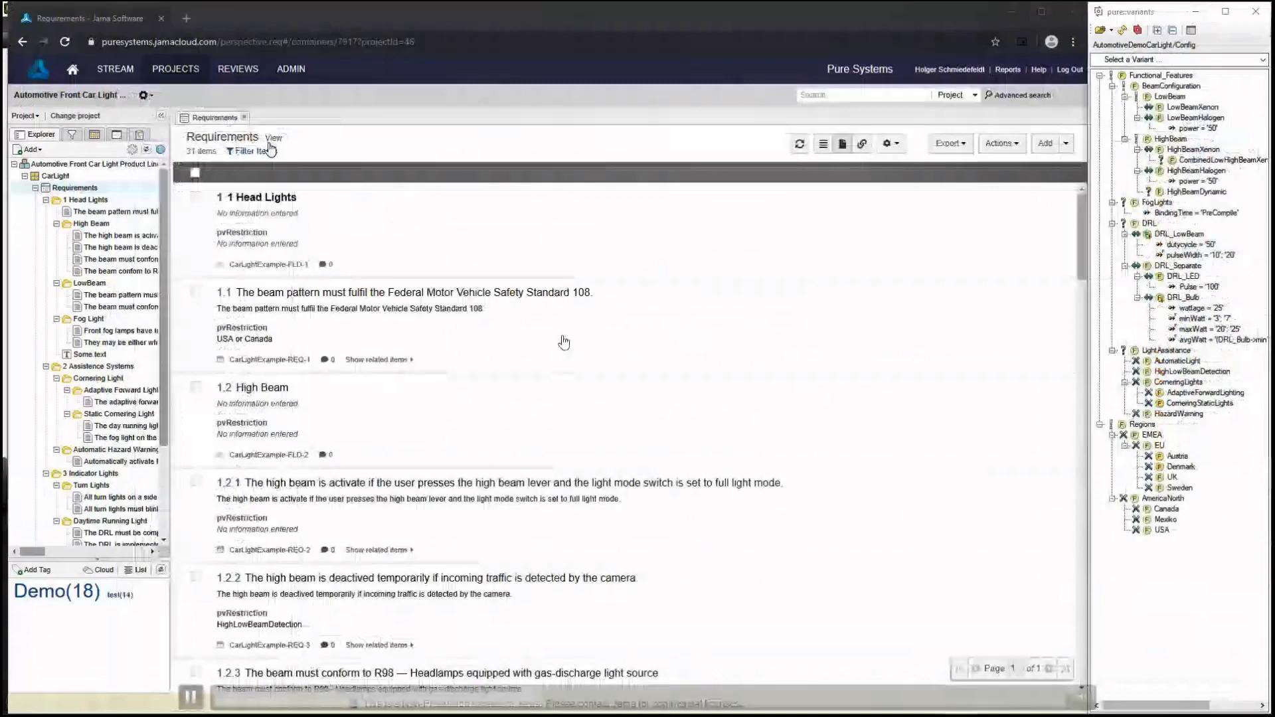
Switch to the Variants > BaseLight_EMEA product line project and open its Variants folder
click(70, 116)
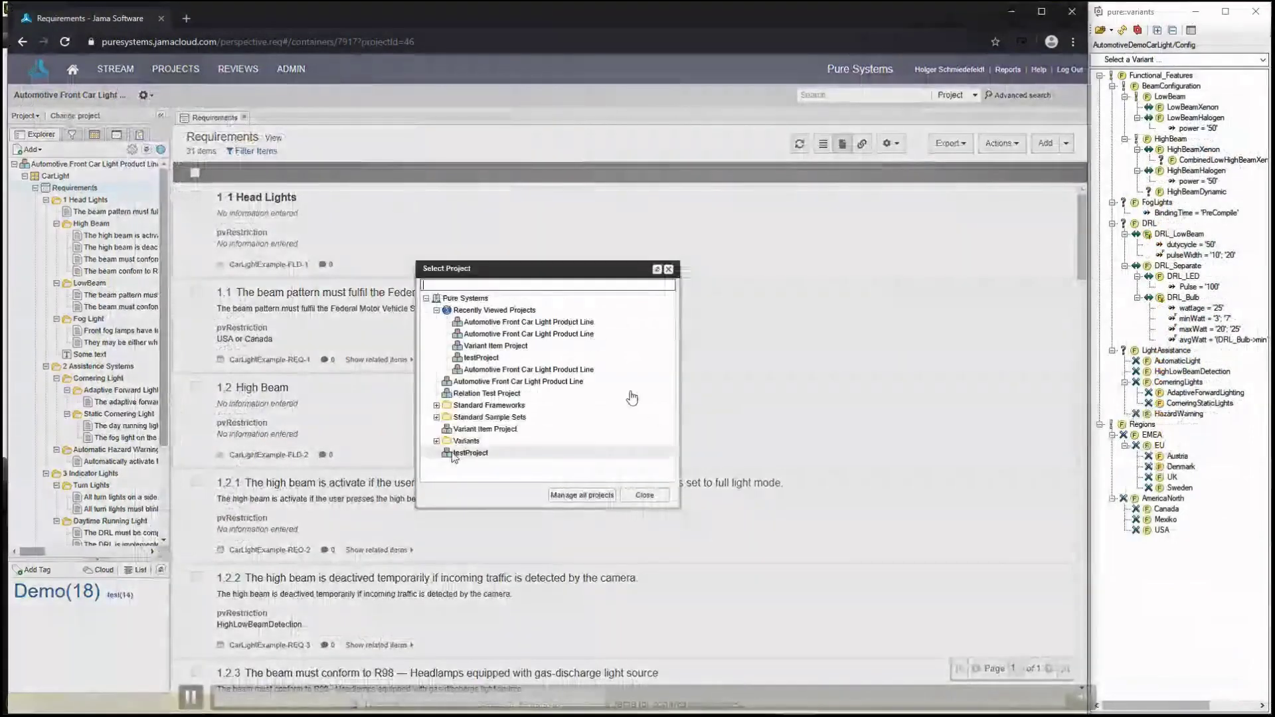
click(437, 441)
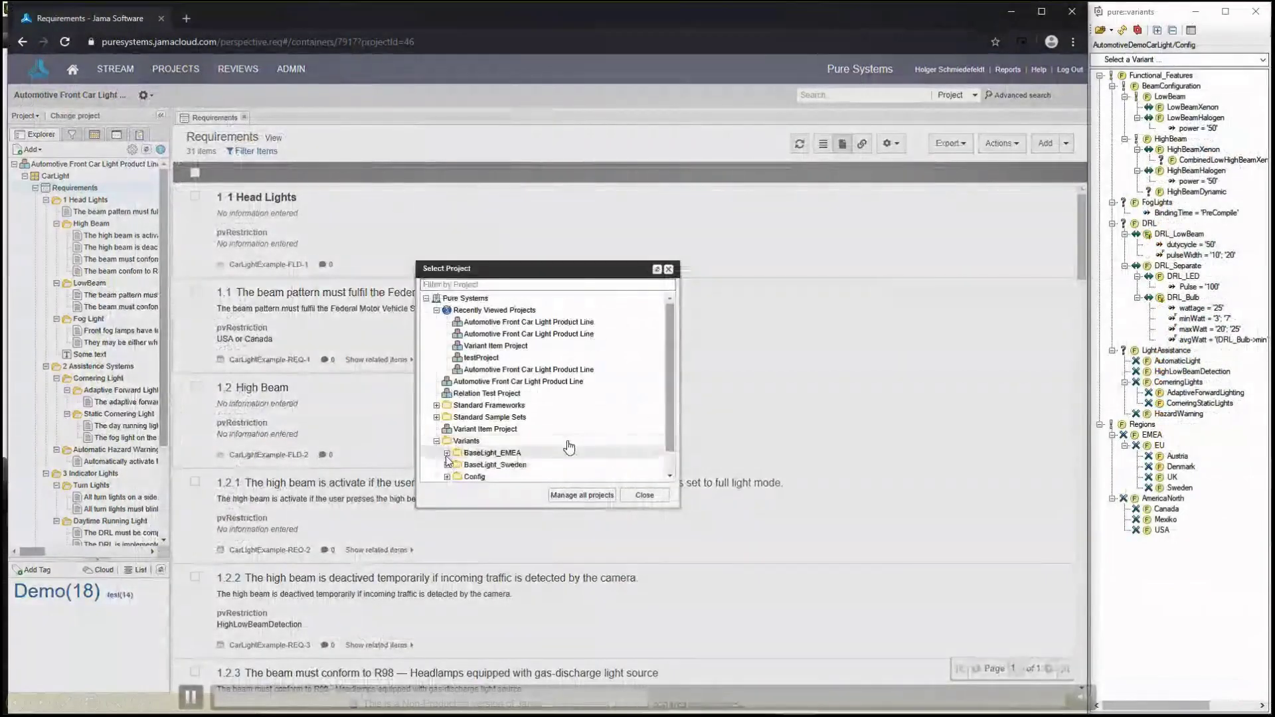
click(446, 453)
click(594, 468)
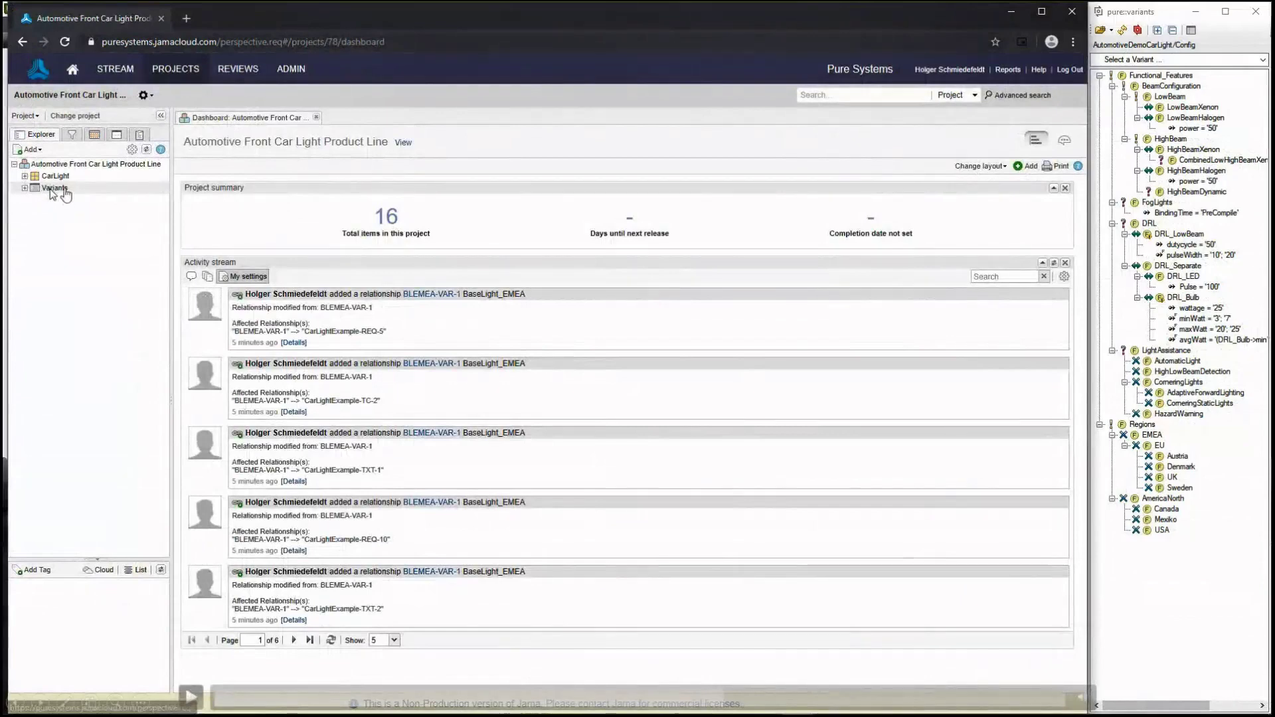
click(432, 288)
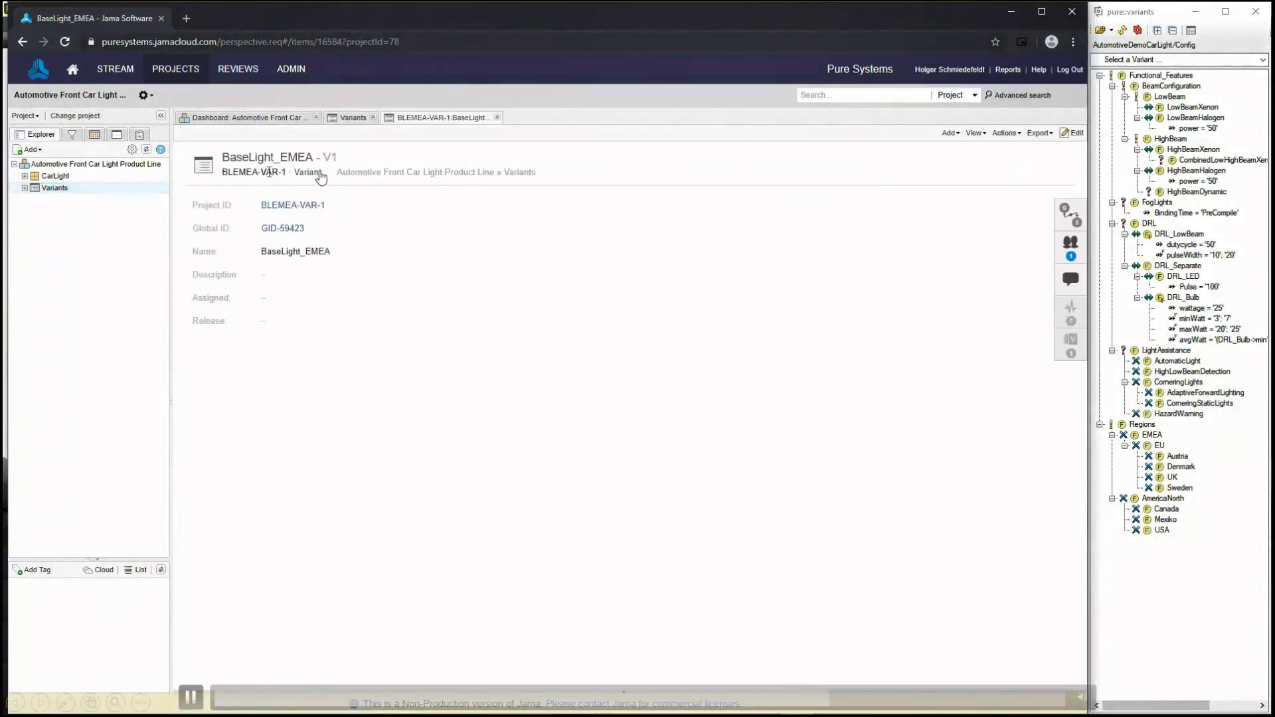
Run an impact analysis on BaseLight_EMEA targeting Requirements and Test Cases
click(455, 237)
click(974, 133)
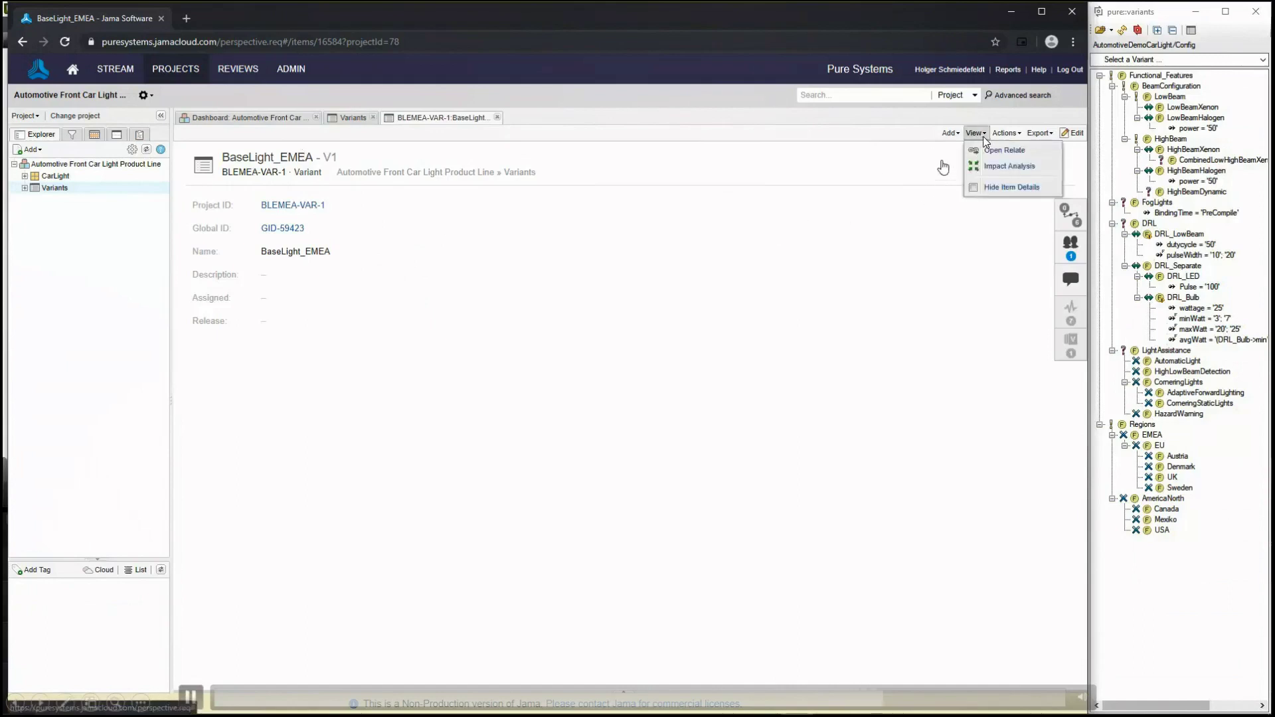
click(1008, 168)
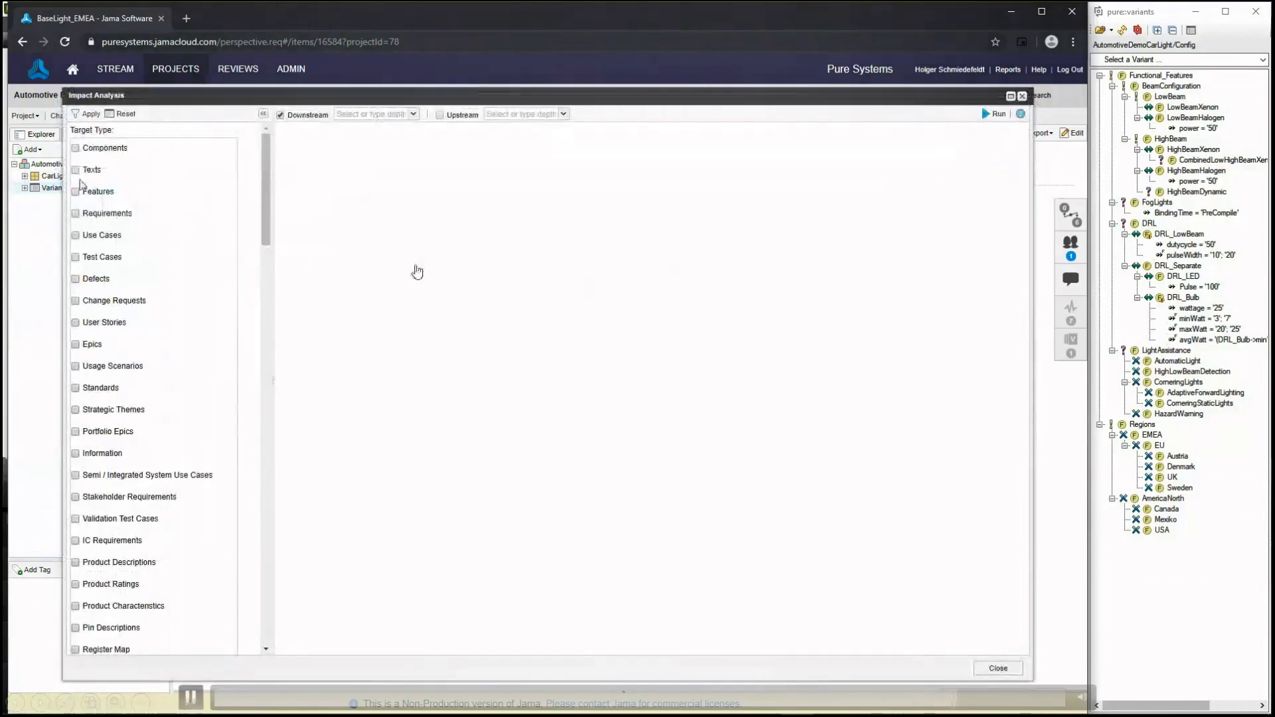
click(76, 214)
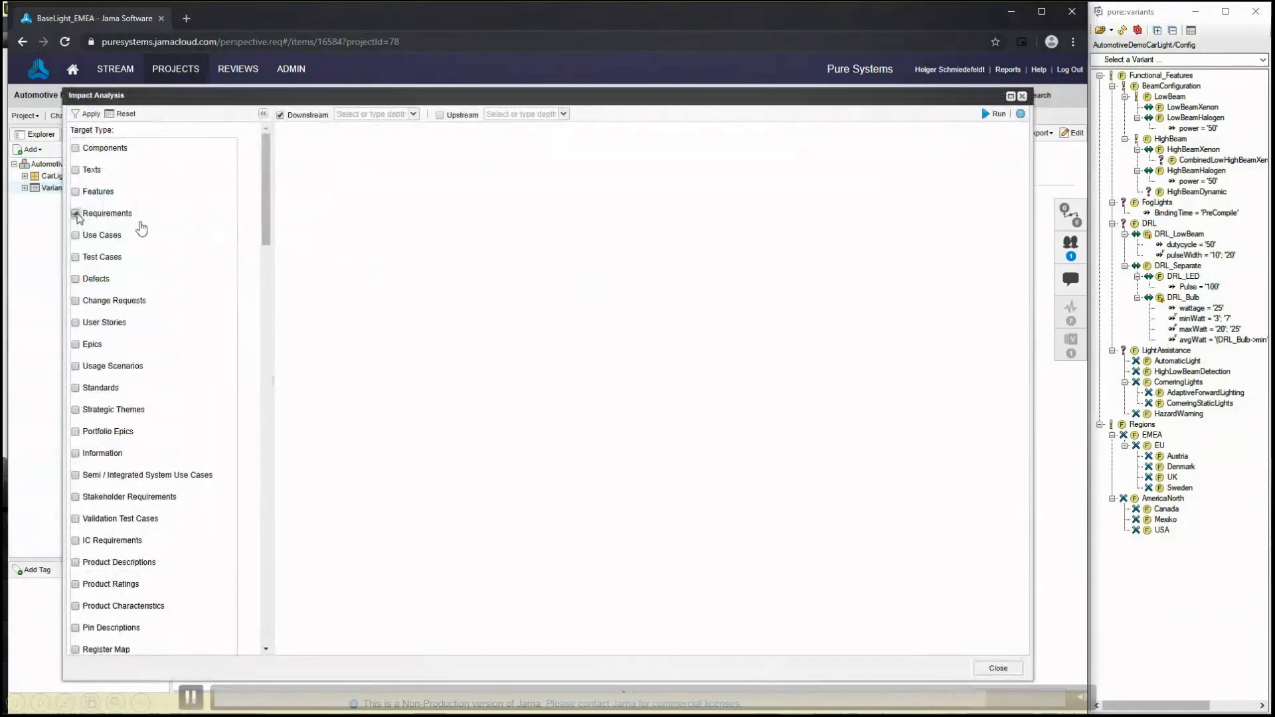
click(75, 257)
click(86, 114)
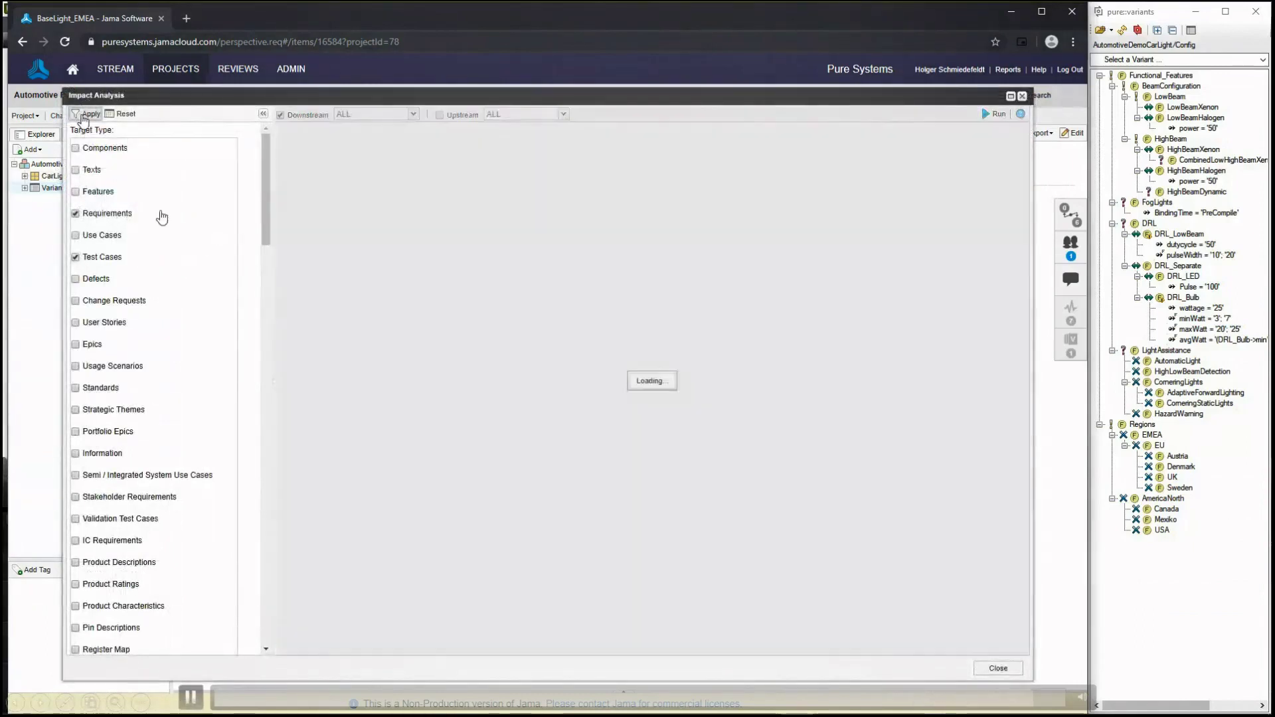